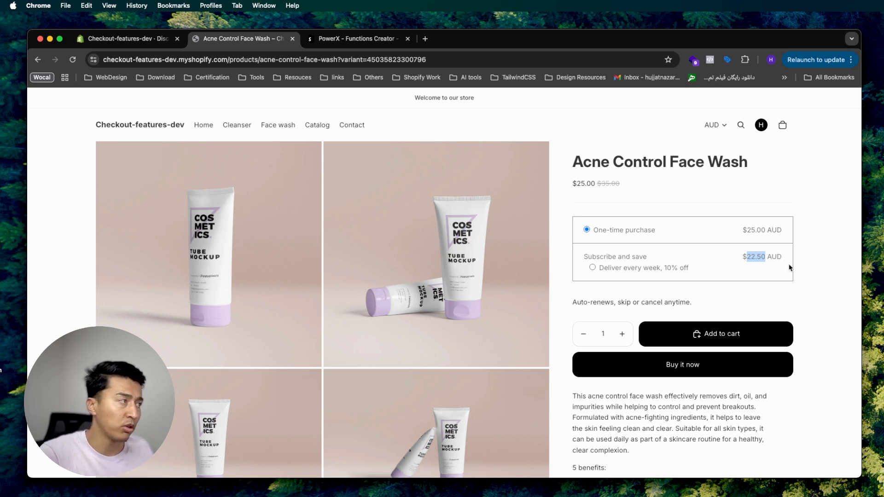
Step: Compare the one-time purchase and subscription prices on the Acne Control Face Wash product page
left_click(809, 268)
left_click_drag(747, 256, 757, 229)
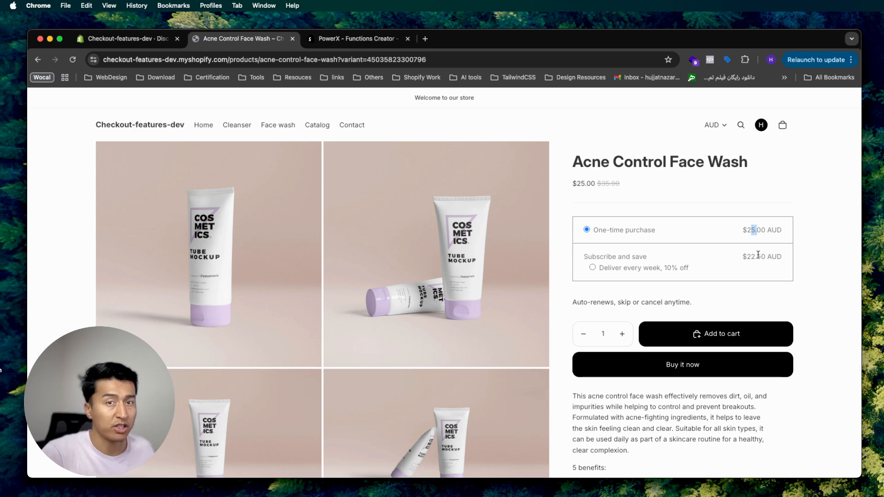
key("super+1")
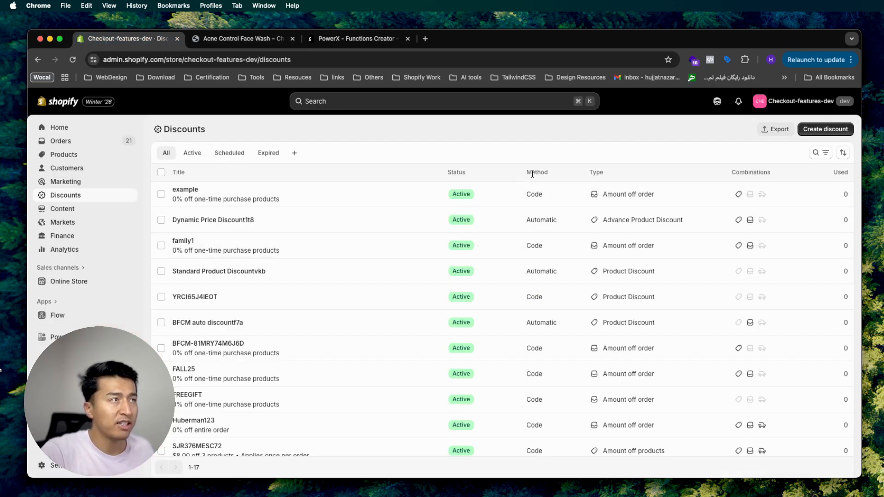
left_click(817, 129)
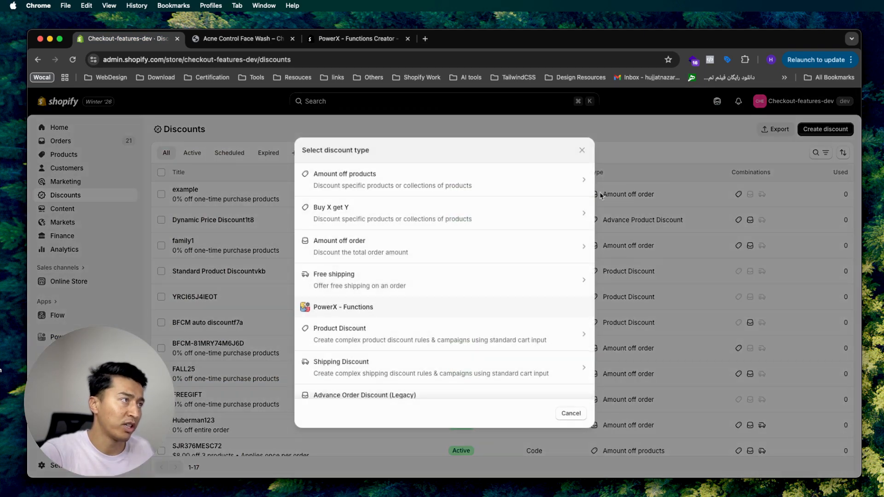
left_click(405, 192)
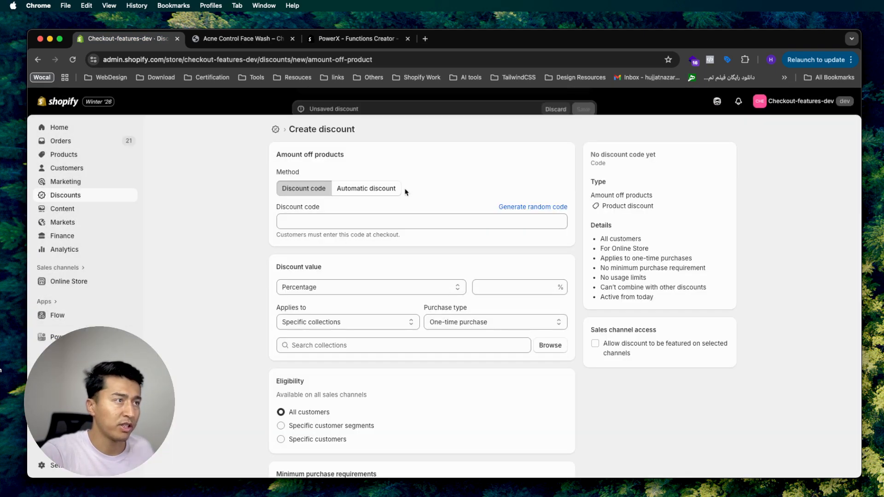
left_click(513, 206)
left_click_drag(352, 223, 275, 227)
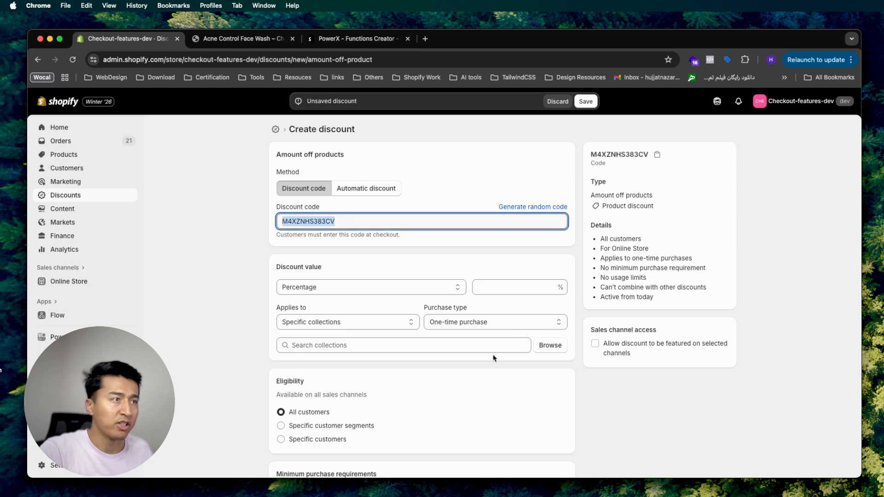
left_click(506, 286)
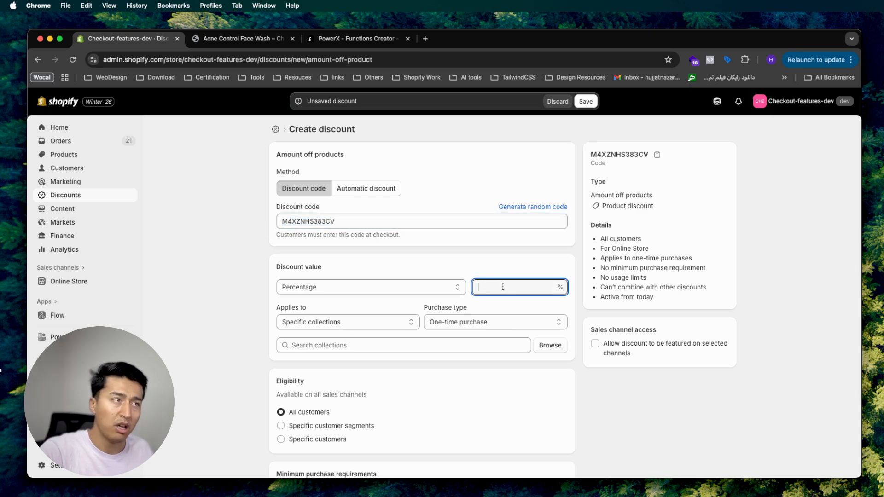
left_click(367, 225)
key("super+a")
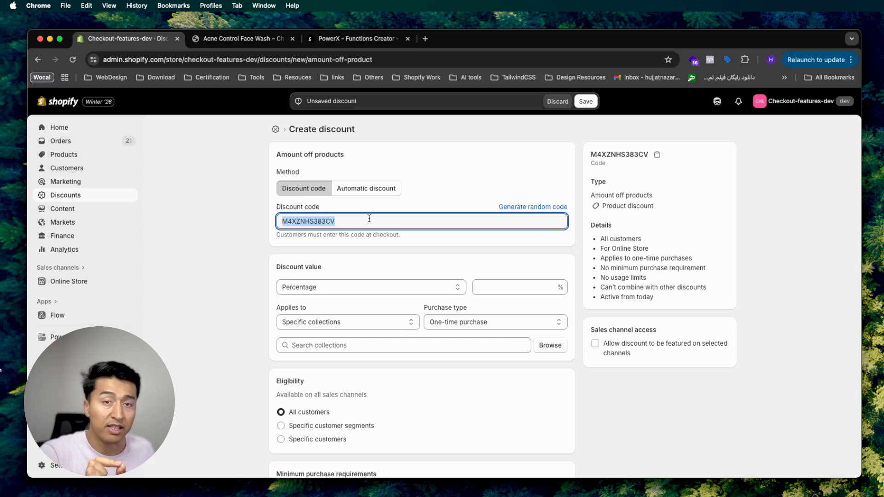
left_click(398, 202)
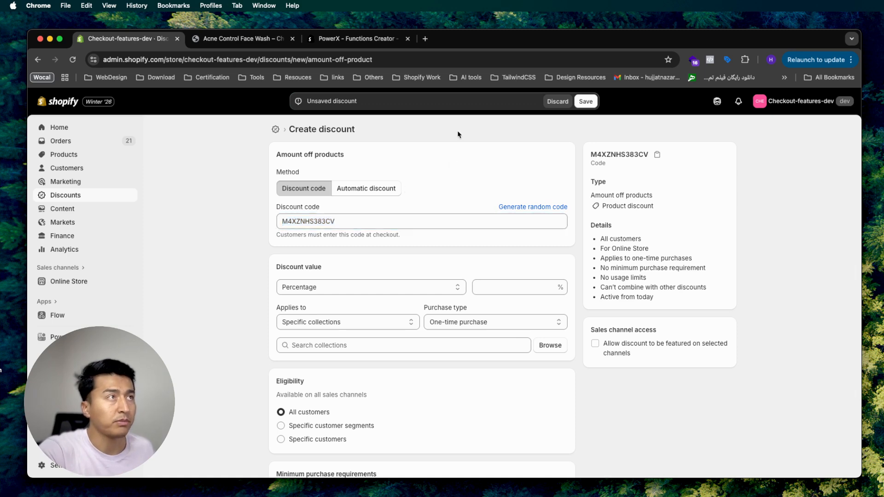
Step: Examine the PowerX - Functions Creator listing in the Shopify App Store
left_click(359, 41)
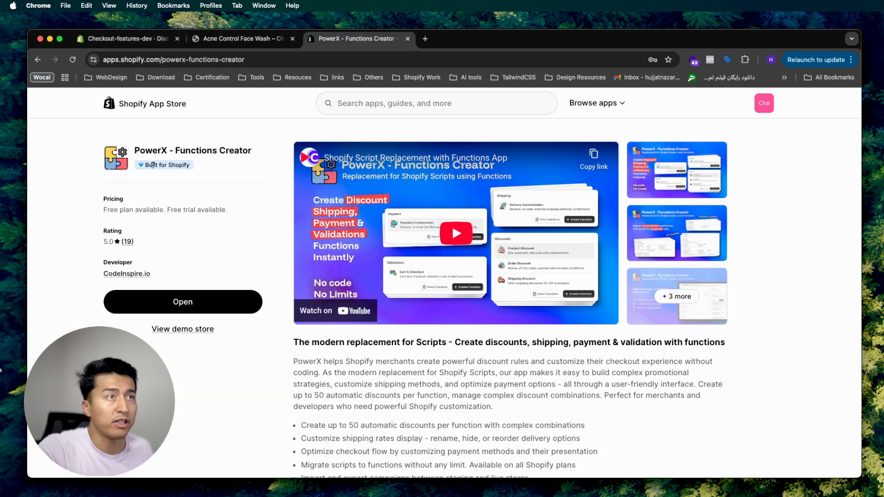
left_click_drag(225, 151, 244, 151)
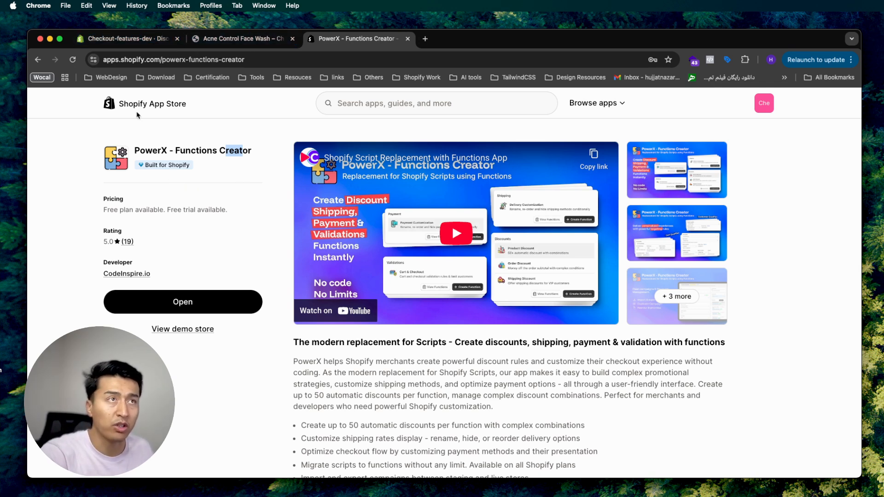
Step: Discard the unsaved discount in the Shopify admin and open the PowerX - Functions app
left_click(124, 39)
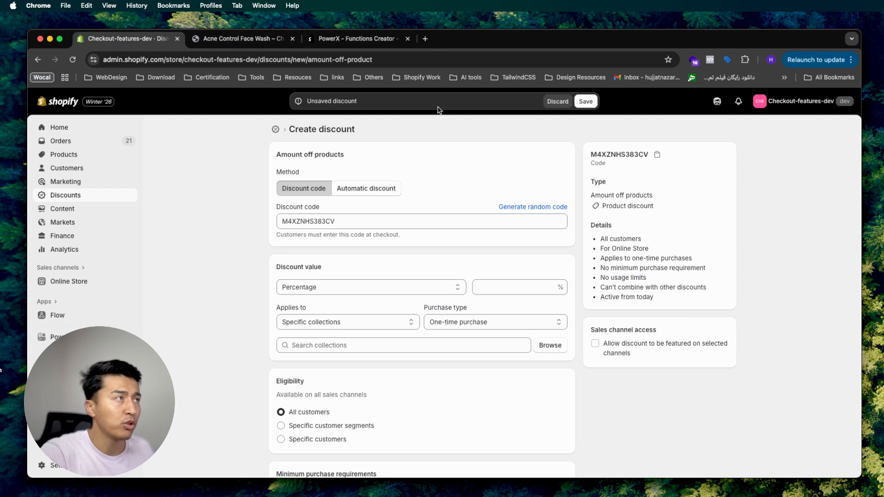
left_click(558, 102)
left_click(347, 103)
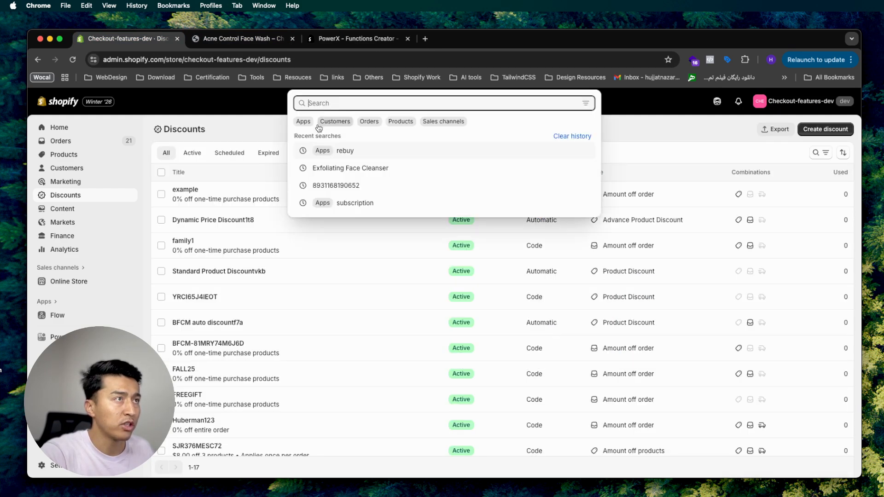
left_click(302, 121)
left_click(326, 143)
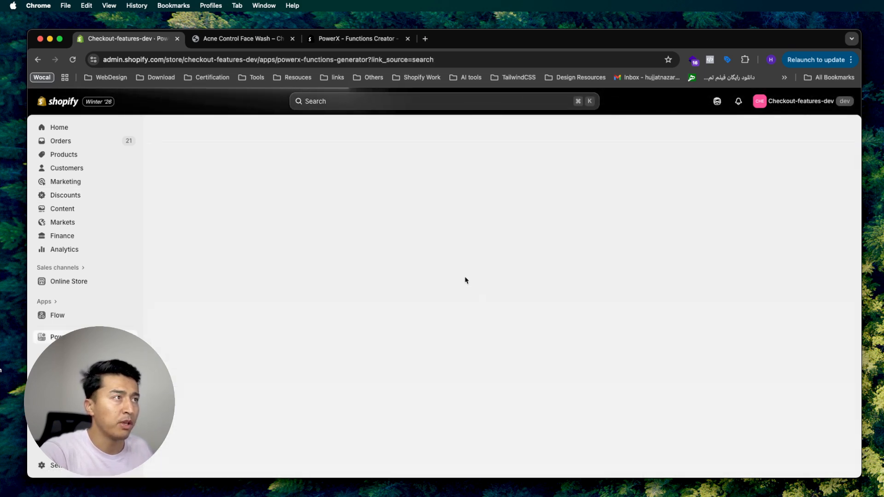
Step: Start a new Product Discount function that uses the discount code method
scroll(461, 299, "down", 8)
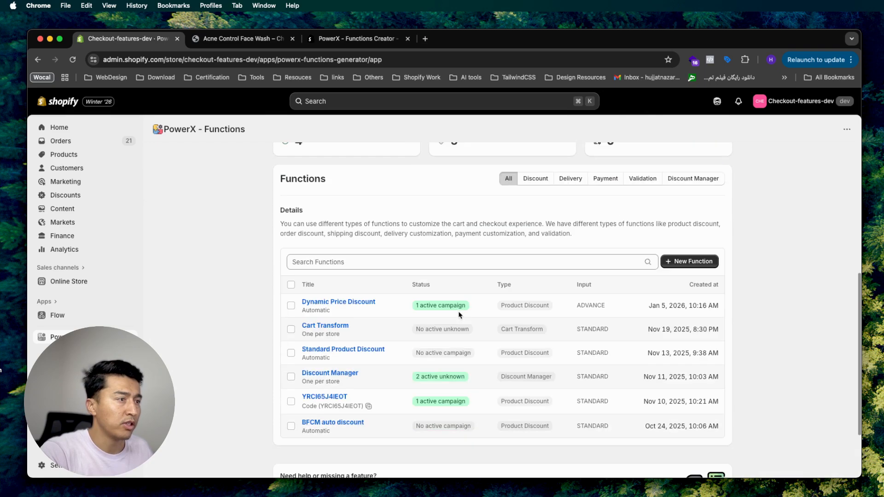
left_click(682, 262)
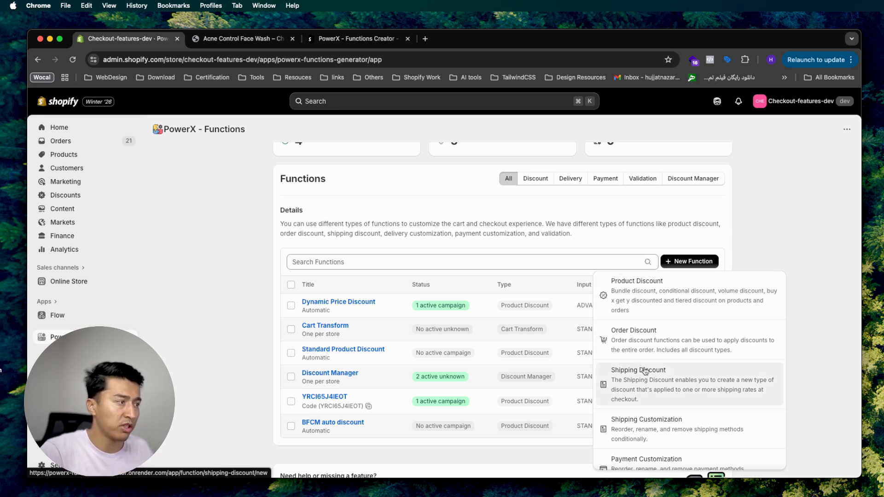
left_click(646, 291)
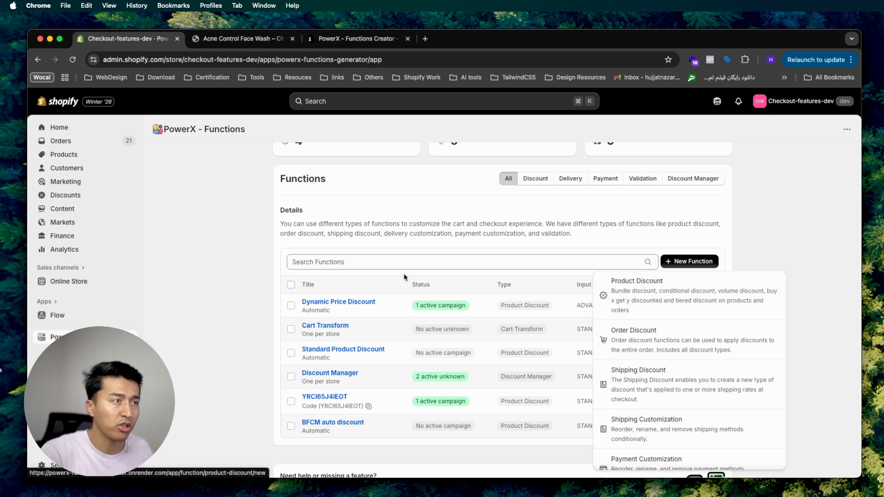
left_click(380, 263)
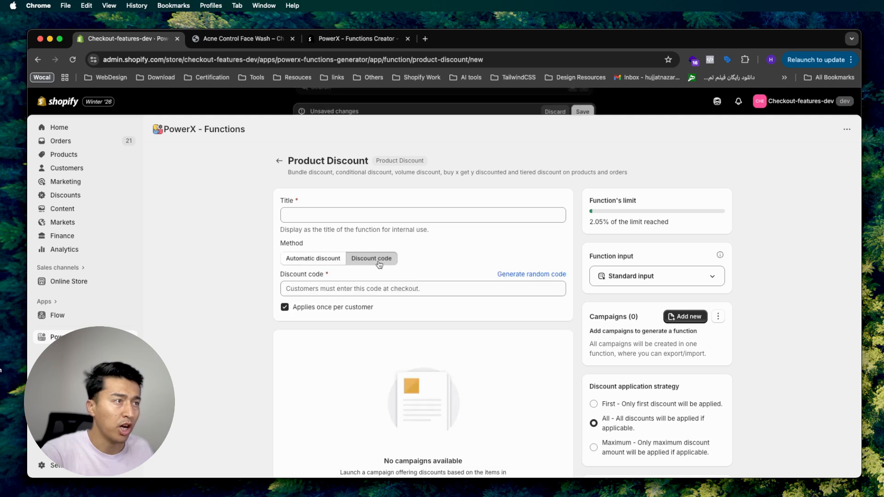
Step: Set the function's discount code to NEWYEAR26
left_click(508, 274)
left_click(374, 290)
left_click_drag(373, 294, 282, 291)
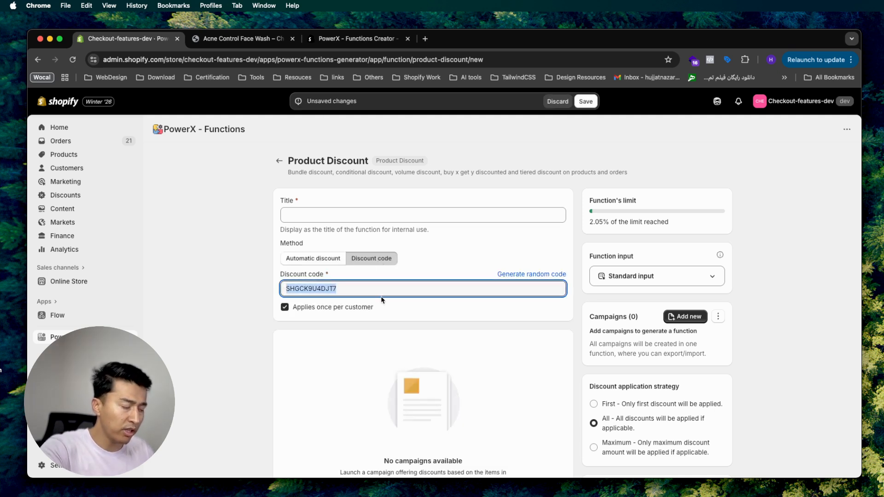
type("NEW")
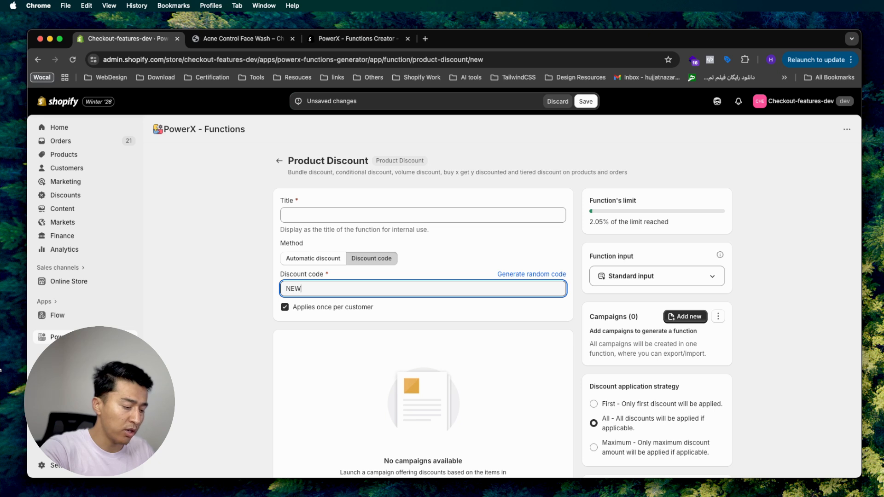
type("Y")
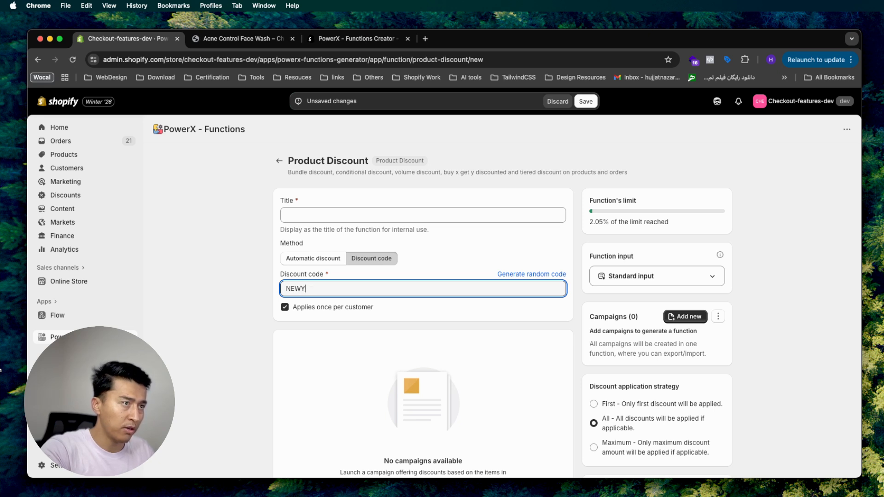
type("earEA")
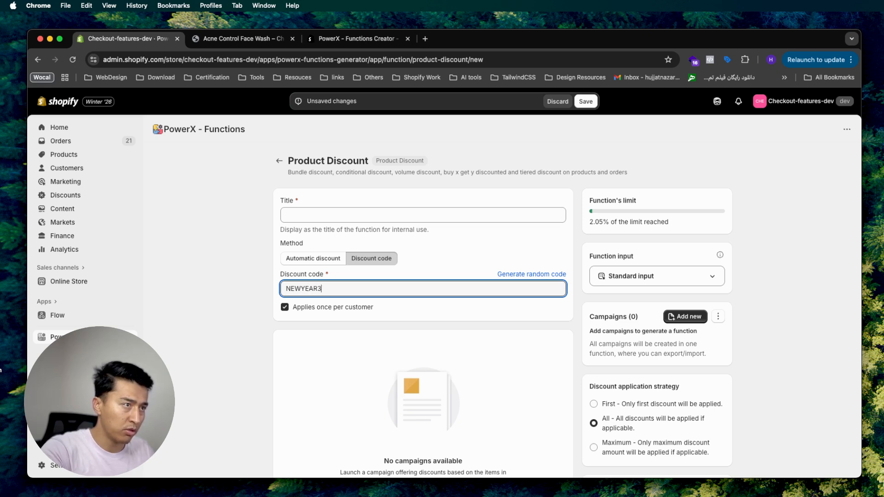
type("R26")
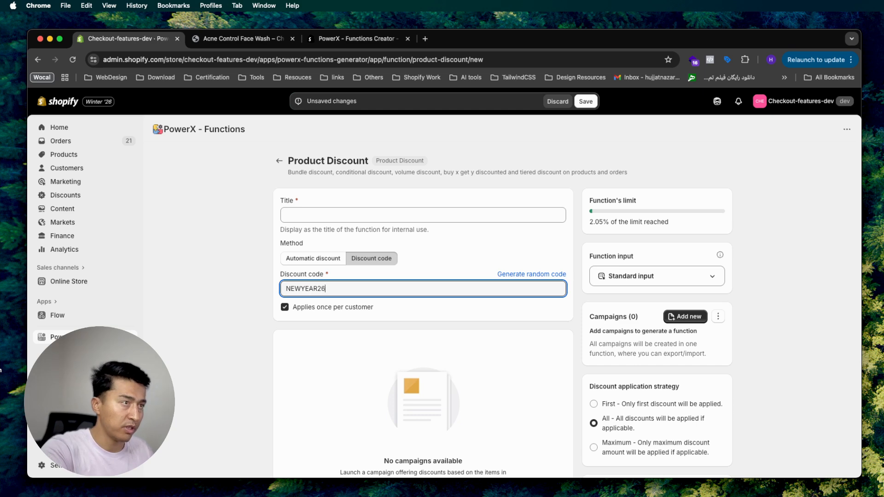
Step: Copy the discount code NEWYEAR26 into the function's title
double_click(314, 288)
key("super+c")
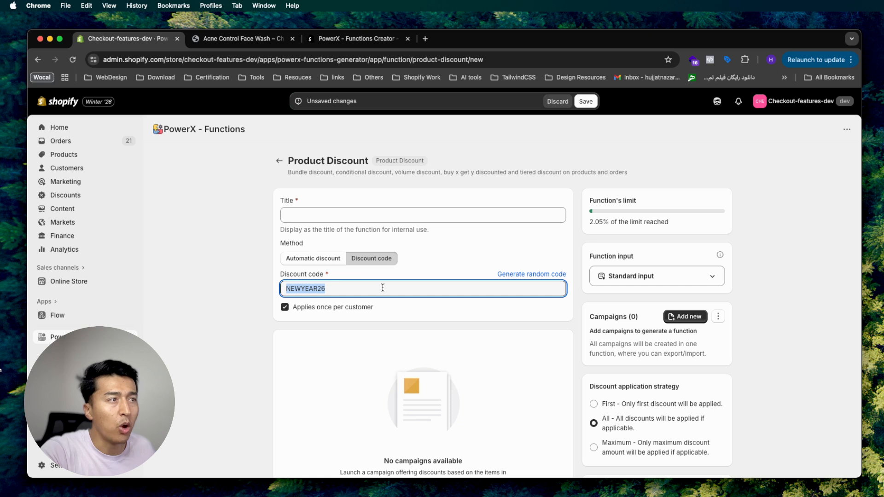
left_click(373, 213)
key("super+v")
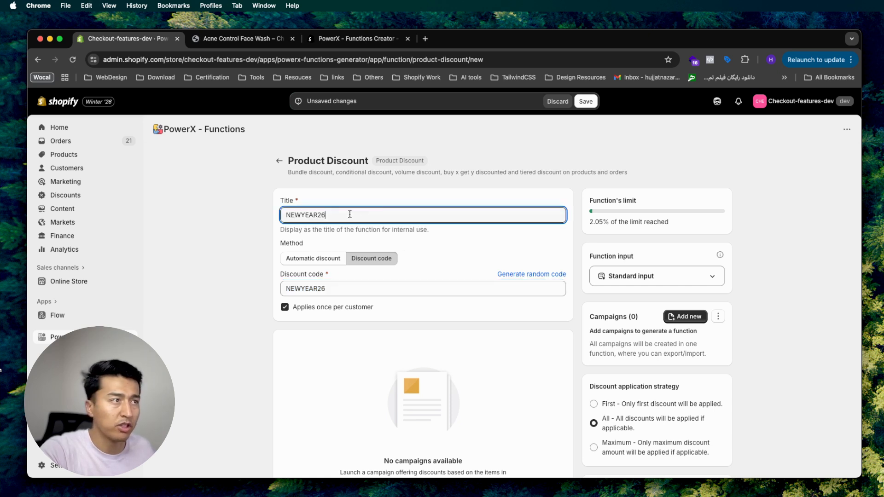
Step: Add two campaigns to the product discount function
scroll(529, 331, "down", 3)
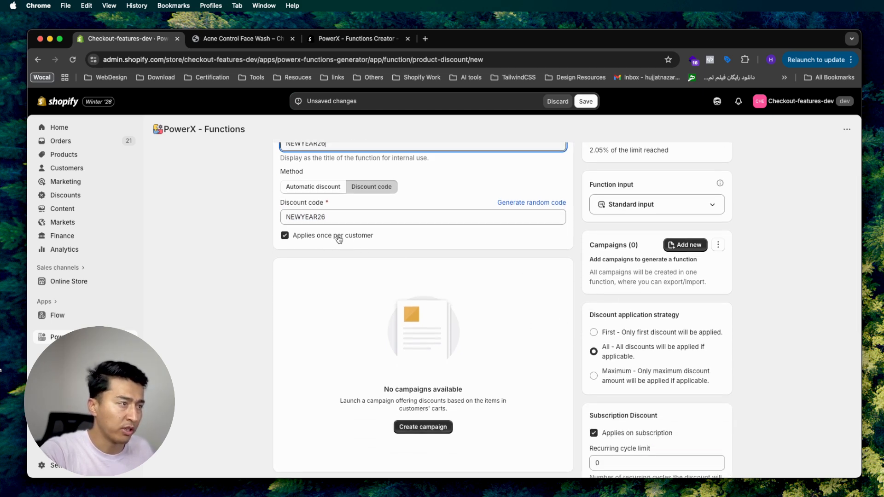
left_click(675, 247)
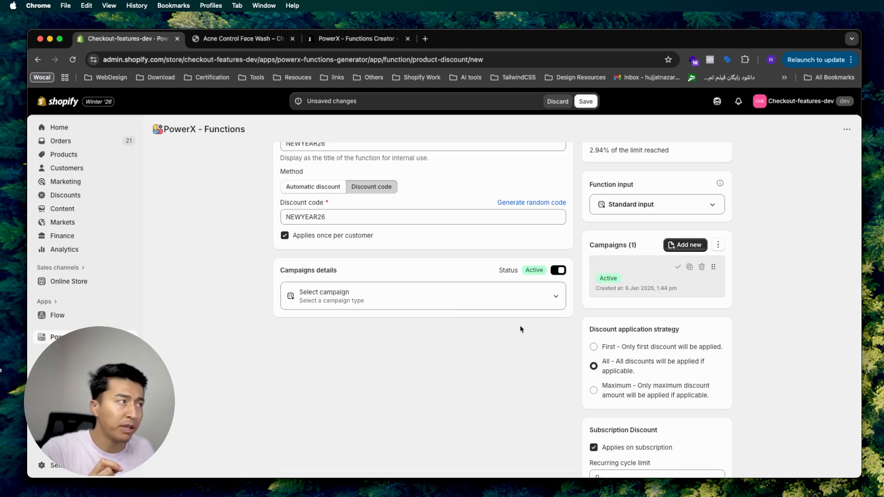
left_click(676, 246)
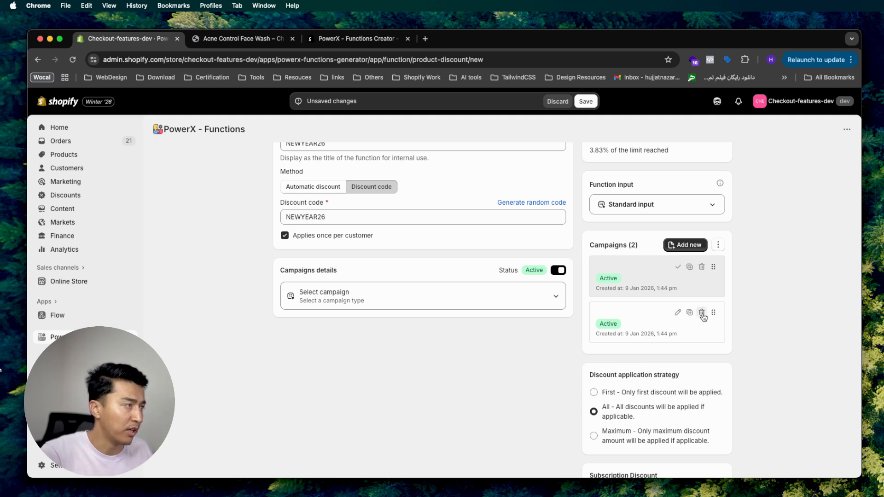
left_click_drag(702, 315, 611, 338)
Step: Make the first campaign a Conditional Discount and name it "One-time purchase"
left_click(353, 299)
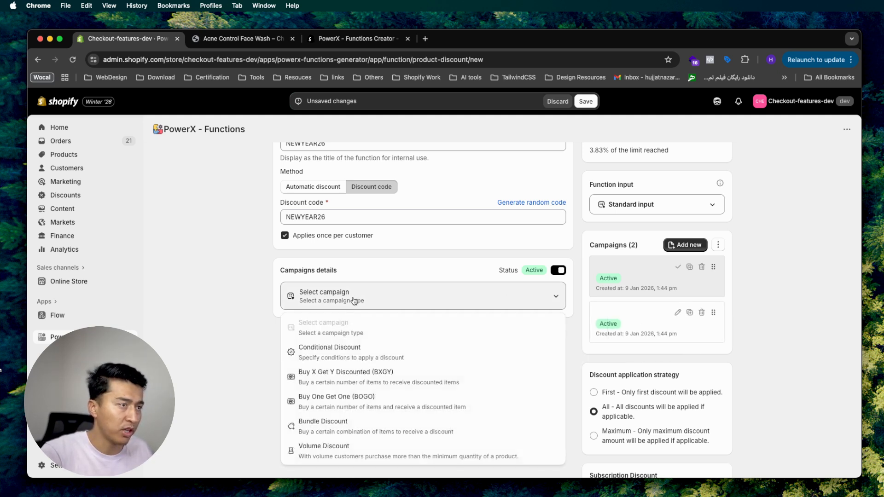
left_click(343, 353)
left_click(342, 335)
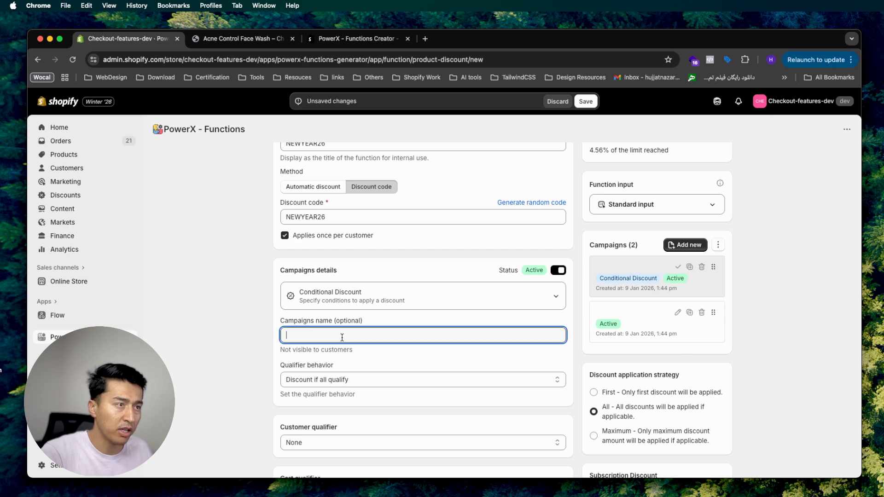
type("One-tim")
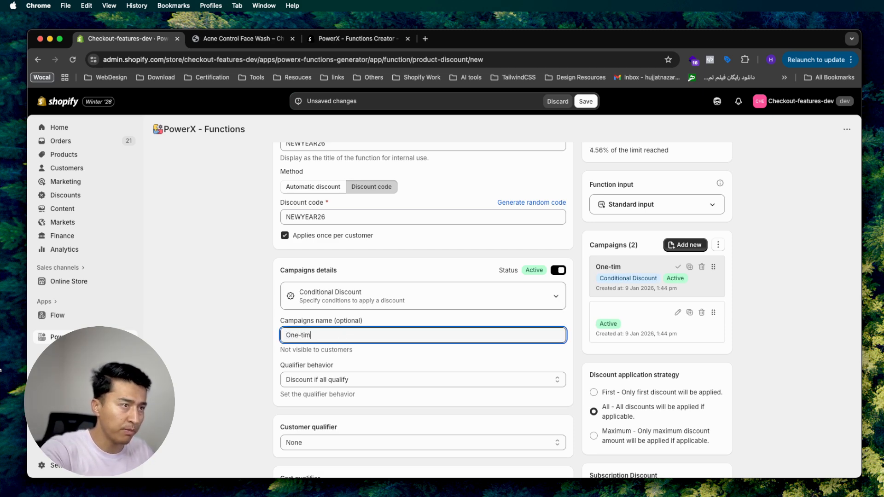
type("rucha")
key("BackSpace")
key("BackSpace")
key("BackSpace")
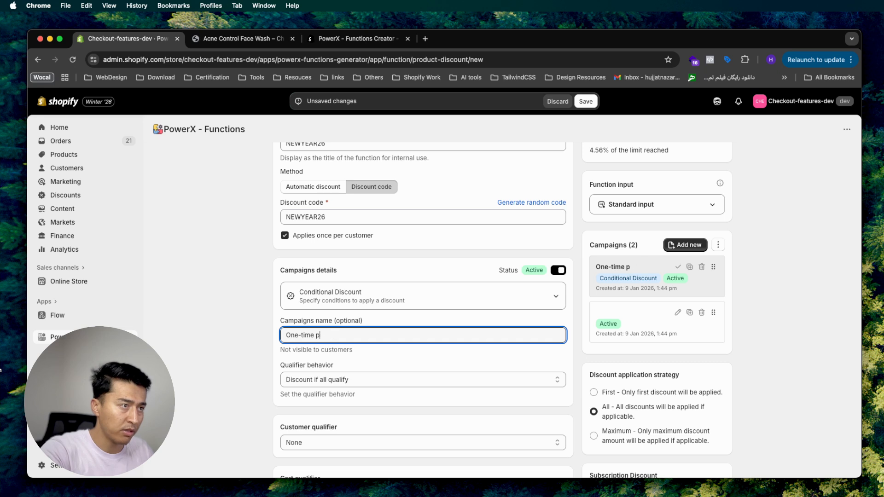
type("chase")
left_click(258, 344)
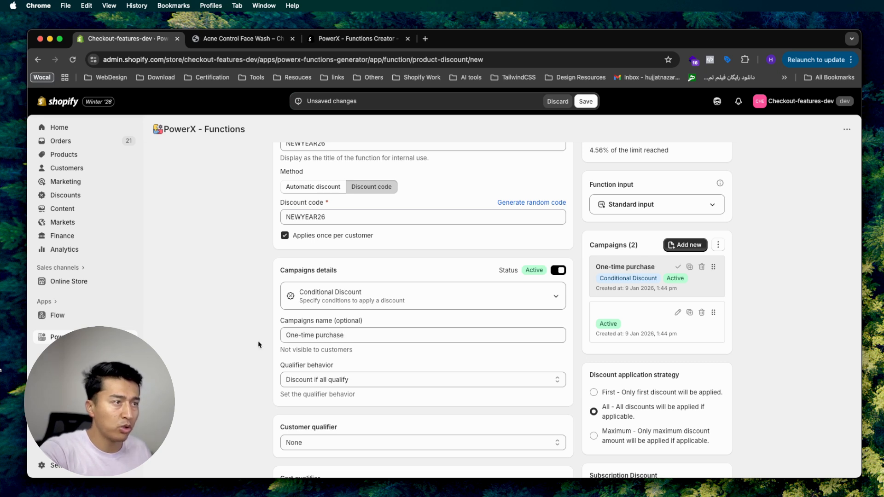
Step: Set the one-time purchase campaign's customer message to "20% OFF Onetime"
scroll(318, 331, "down", 1)
left_click_drag(300, 294, 367, 298)
scroll(367, 297, "down", 7)
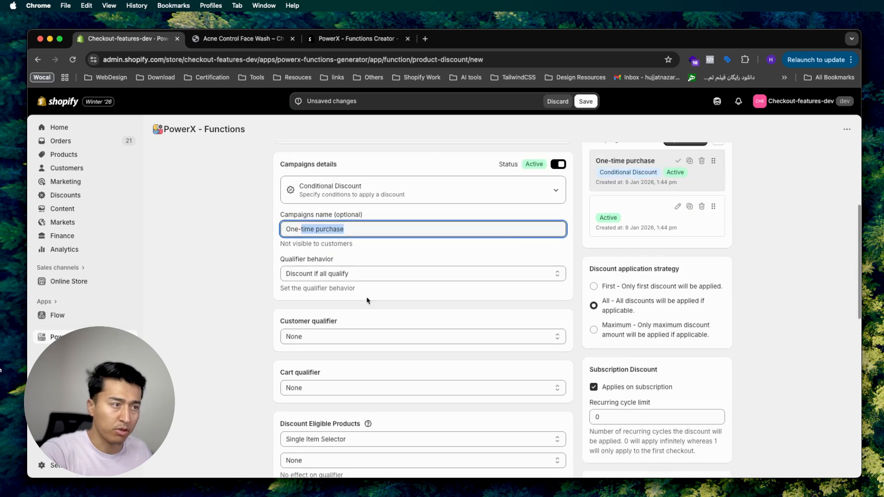
left_click_drag(430, 353, 381, 353)
scroll(447, 350, "down", 1)
left_click(449, 351)
type("On")
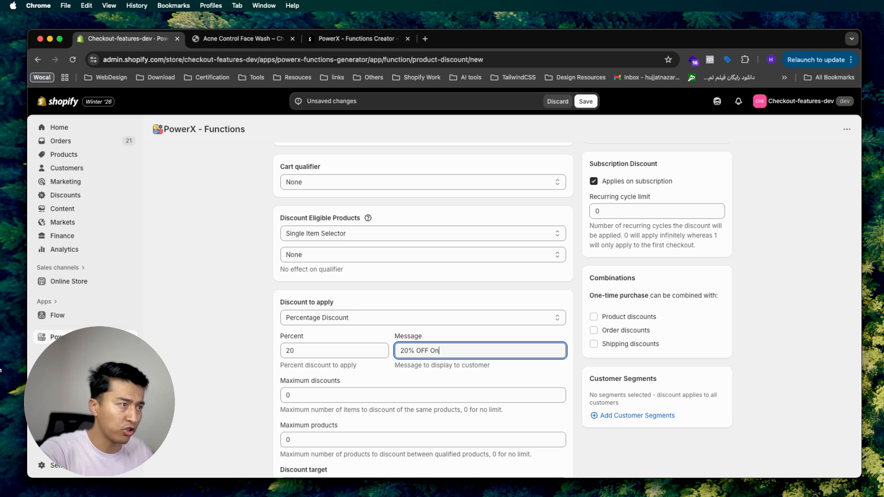
type("eti")
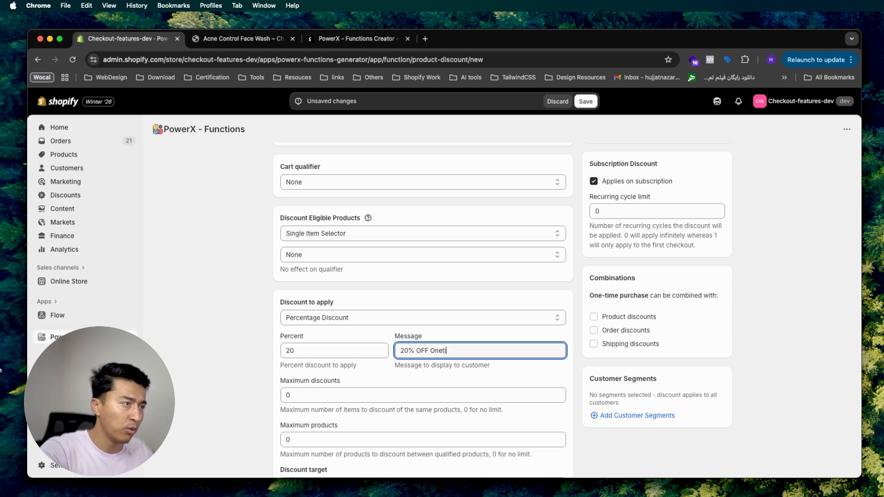
type("me")
left_click_drag(474, 351, 397, 353)
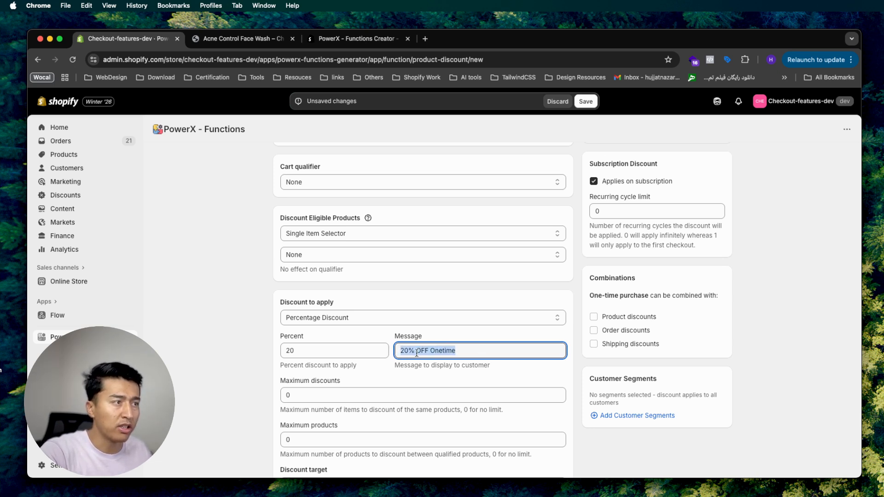
left_click(416, 352)
left_click(289, 351)
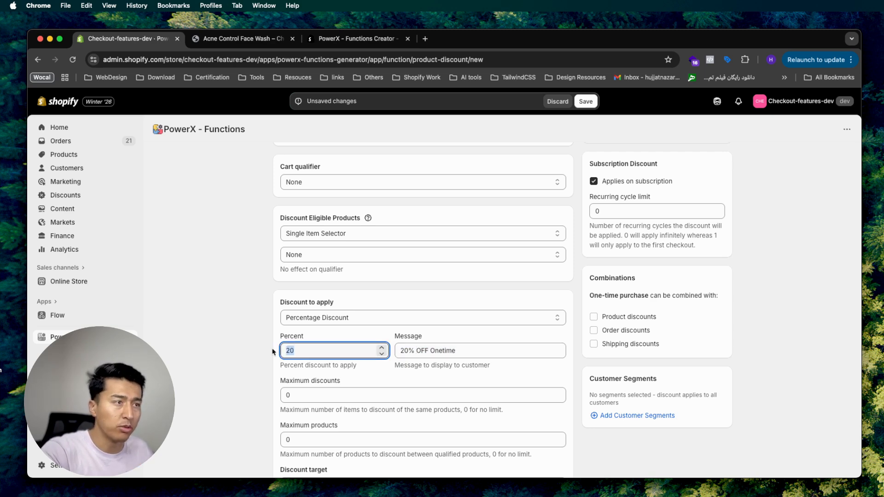
left_click(243, 351)
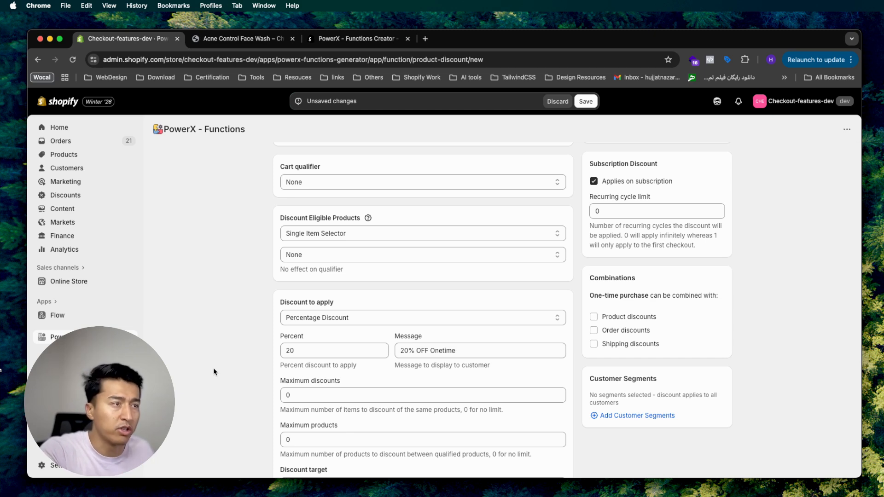
Step: Limit the one-time purchase campaign's eligible products to those matching Has Not Selling Plan
scroll(322, 350, "up", 3)
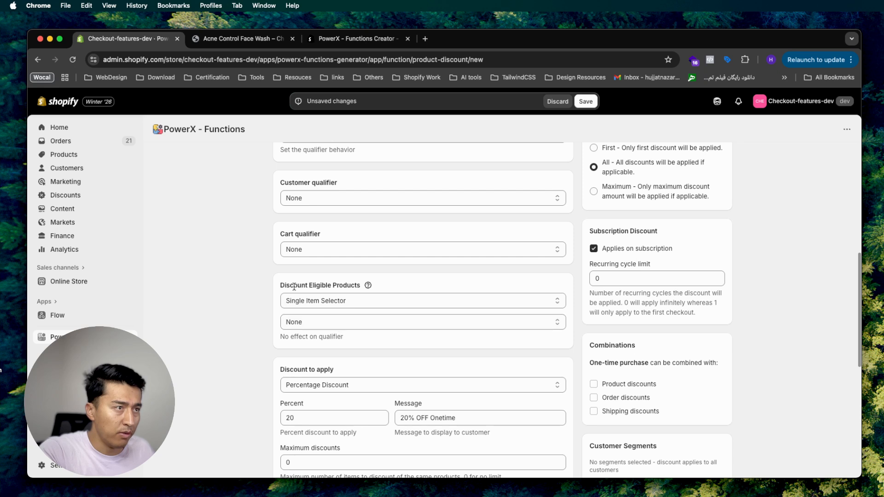
left_click_drag(293, 285, 382, 286)
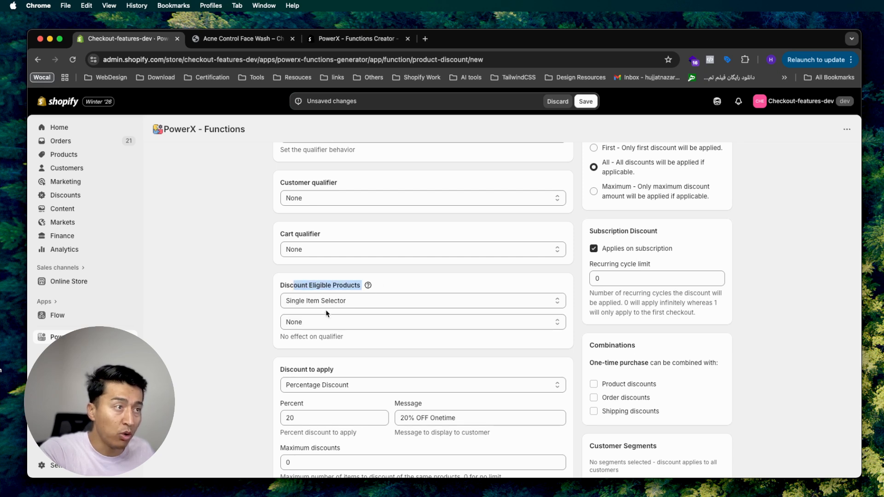
left_click_drag(278, 286, 343, 285)
left_click(313, 322)
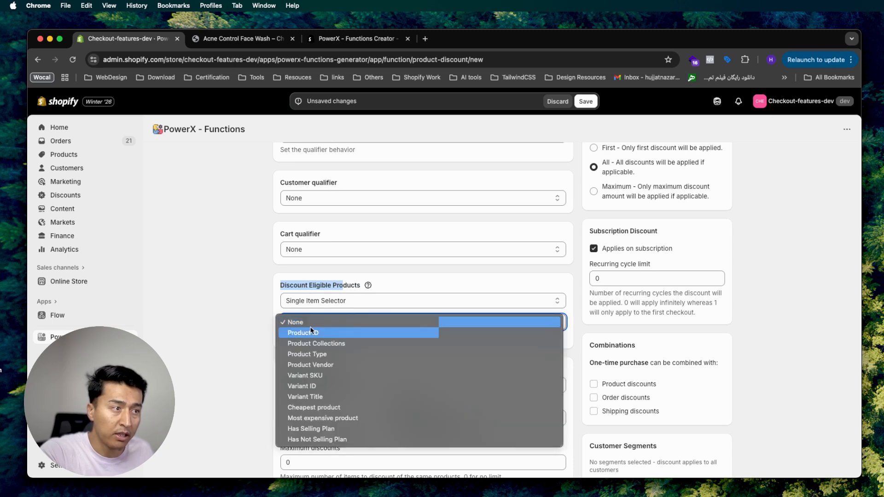
left_click(304, 440)
left_click_drag(284, 336, 359, 338)
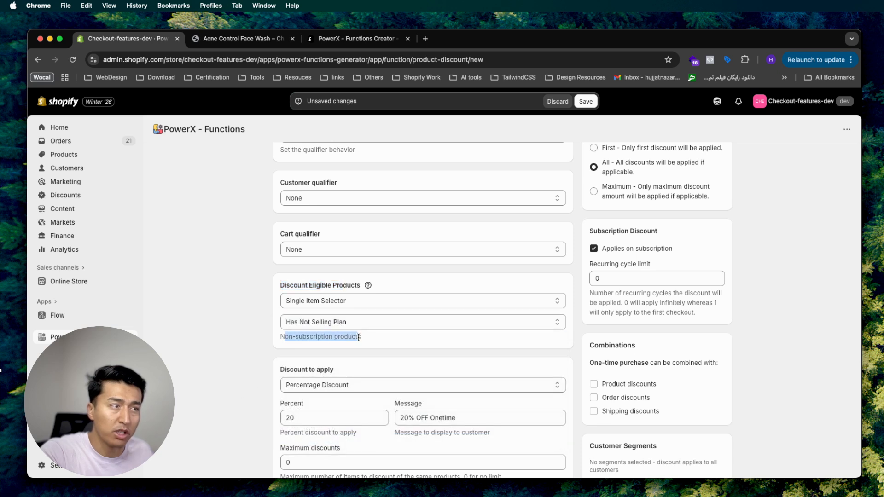
left_click_drag(460, 417, 383, 417)
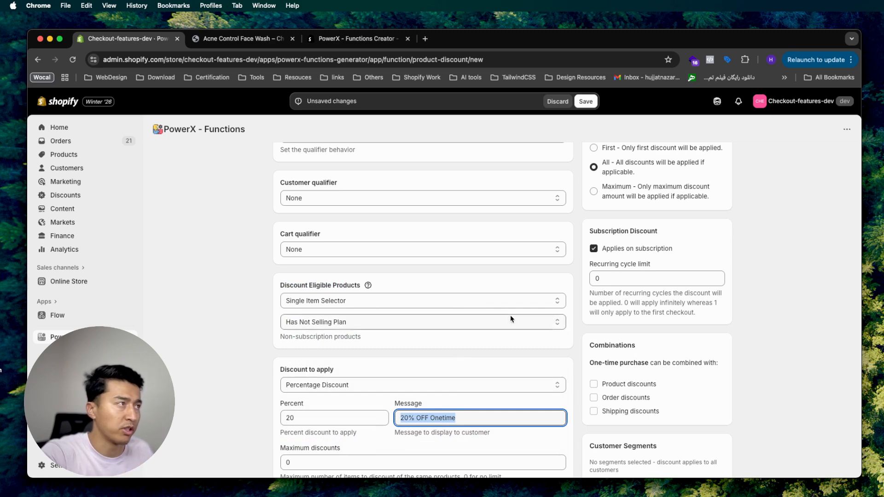
Step: Make the second campaign a Conditional Discount and name it "Subscription Purchase"
scroll(631, 241, "up", 5)
left_click(675, 222)
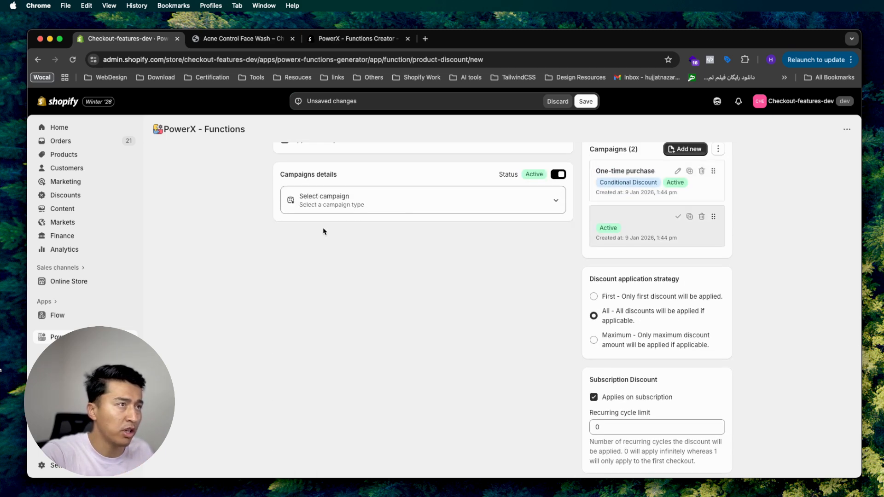
left_click(330, 207)
left_click(328, 243)
left_click(327, 239)
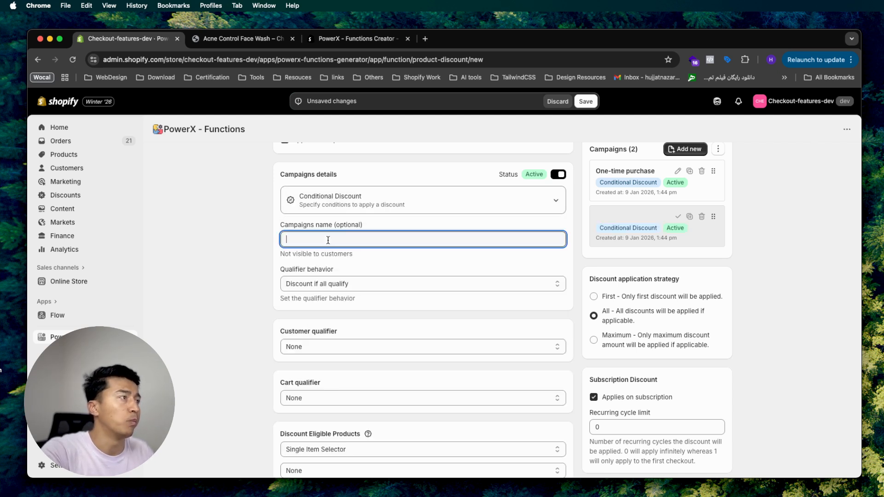
type("Subscrip")
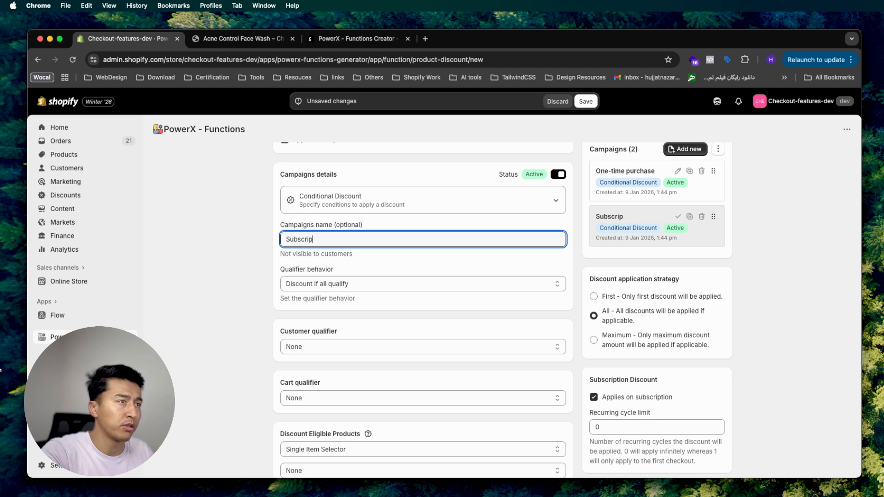
type("tion Product")
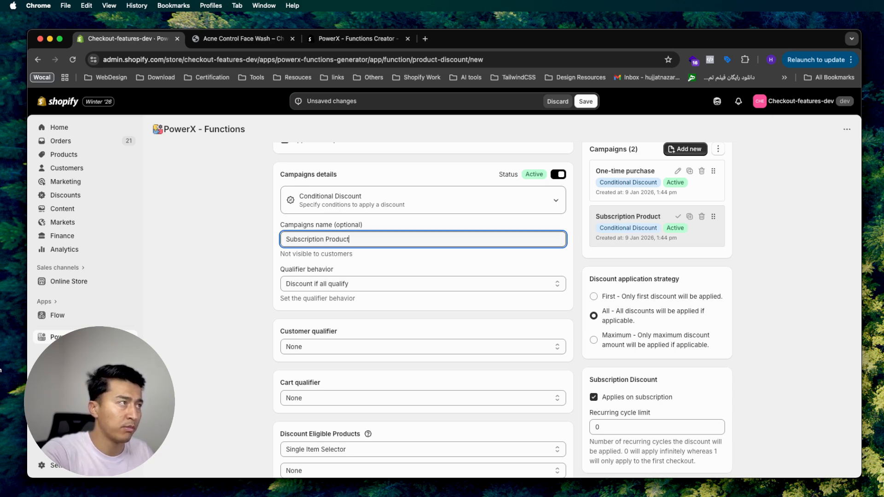
type("s")
double_click(336, 240)
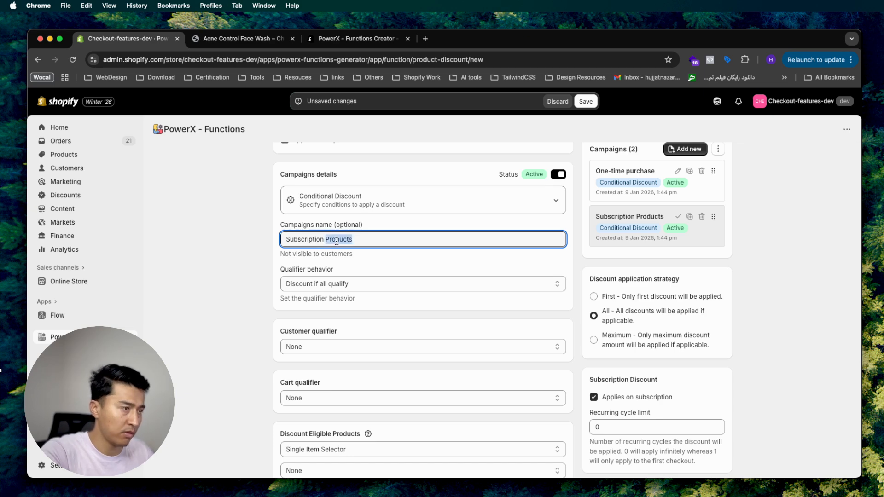
type("Purchase")
left_click(245, 306)
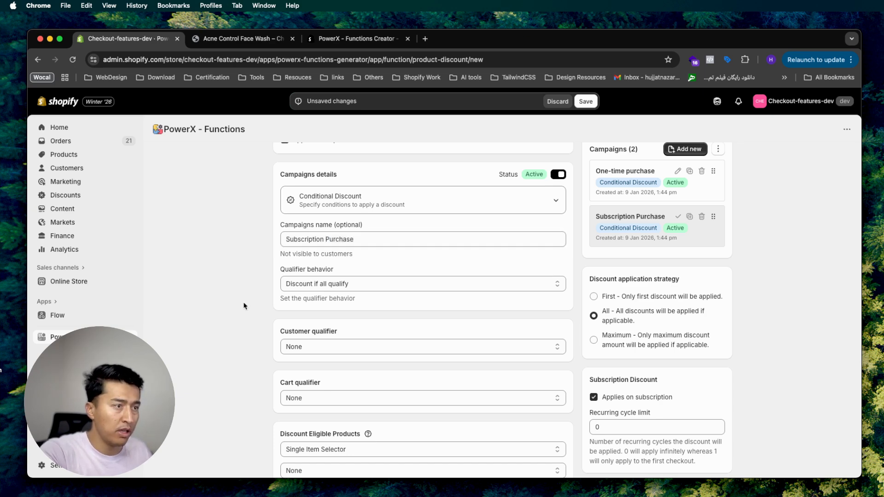
Step: Limit the Subscription Purchase campaign's eligible products to those matching Has Selling Plan
scroll(244, 306, "down", 3)
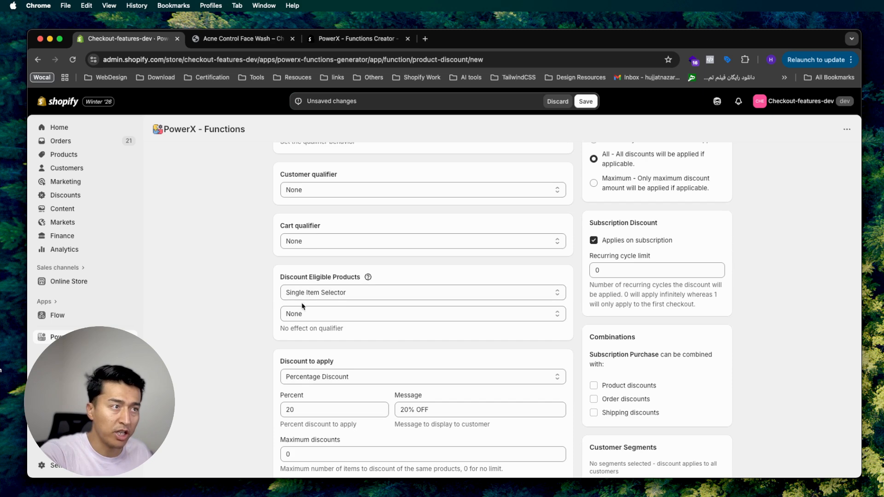
left_click(300, 315)
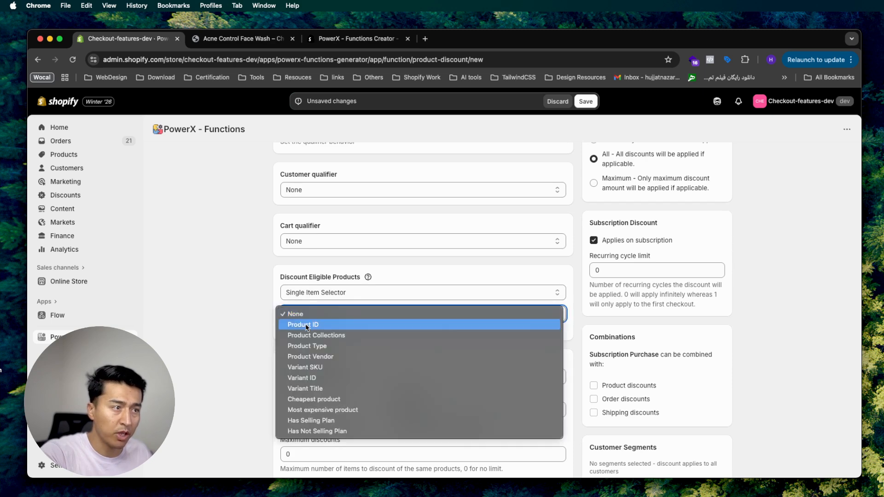
left_click(309, 421)
left_click_drag(288, 329, 346, 330)
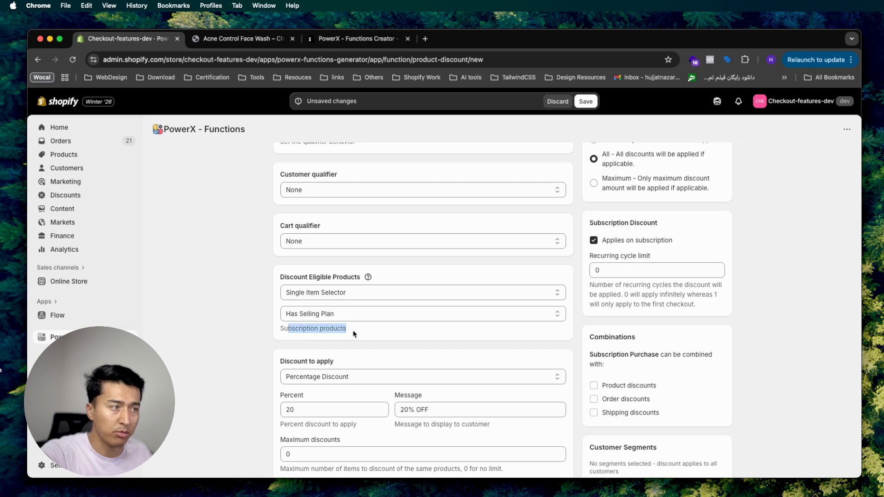
Step: Set the Subscription Purchase discount to 15 percent and its customer message to "20% OFF Subscription"
left_click_drag(318, 410, 272, 413)
type("15")
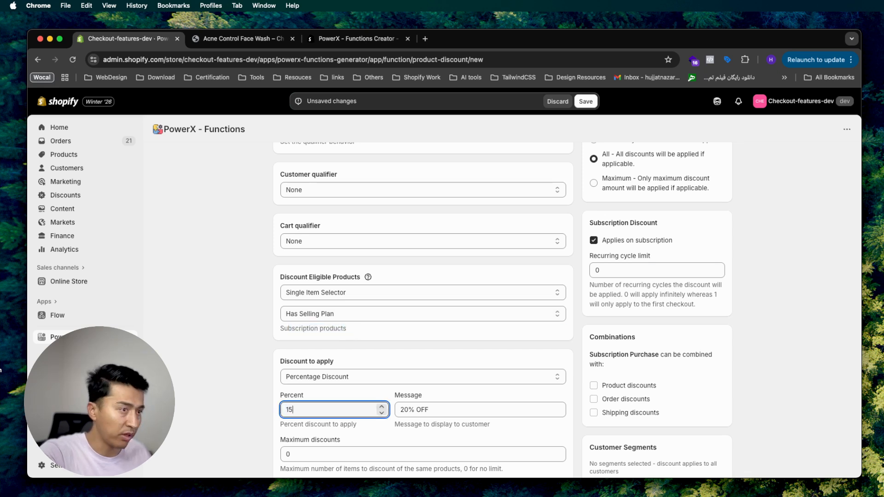
left_click(406, 412)
double_click(407, 412)
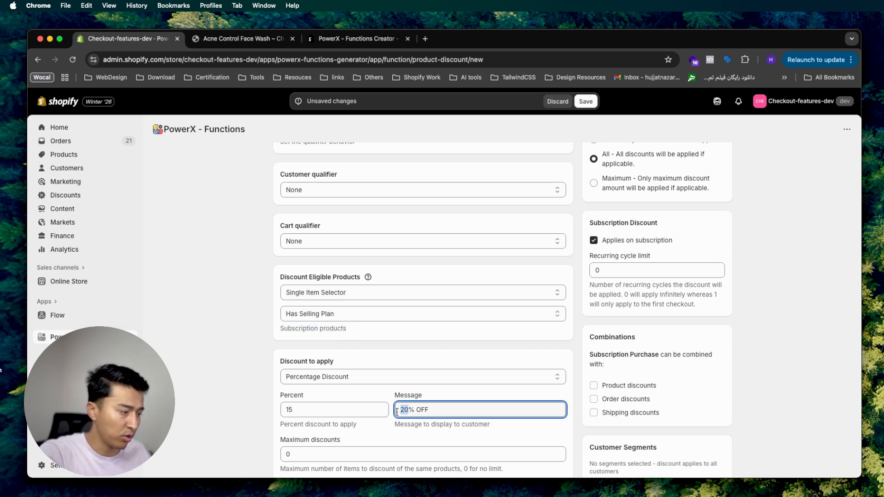
type("15")
left_click(446, 412)
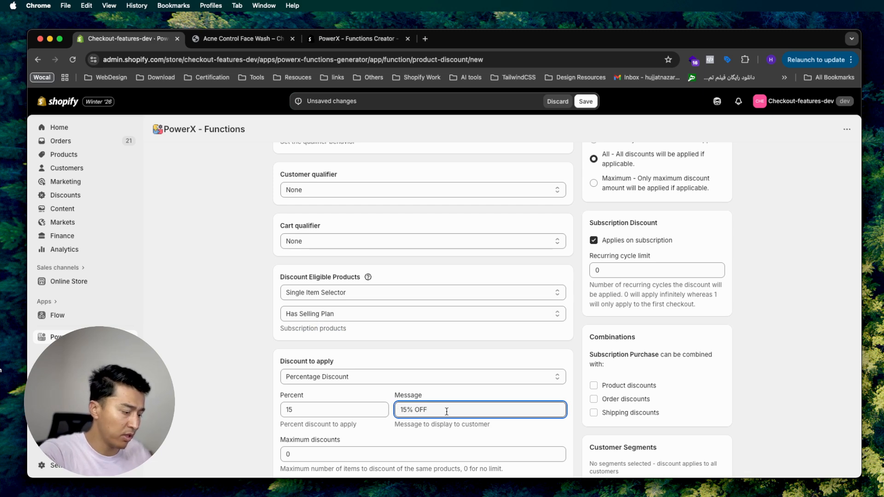
type("Subscription")
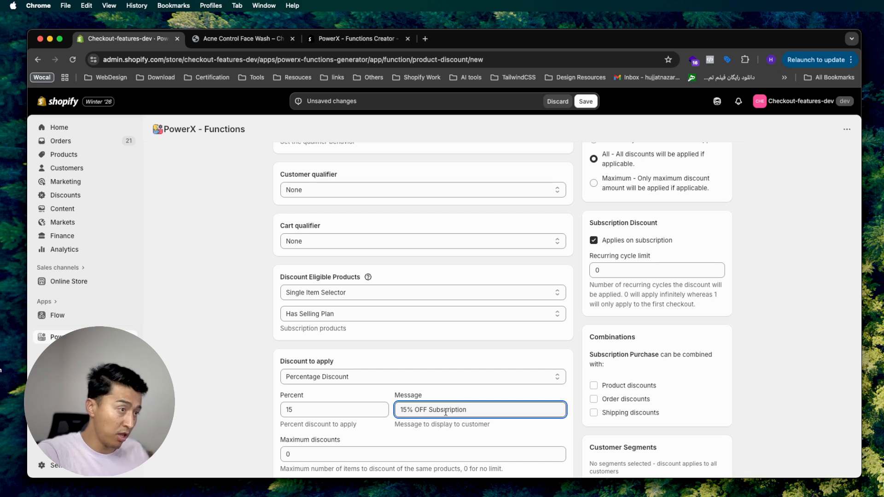
left_click_drag(408, 413, 393, 413)
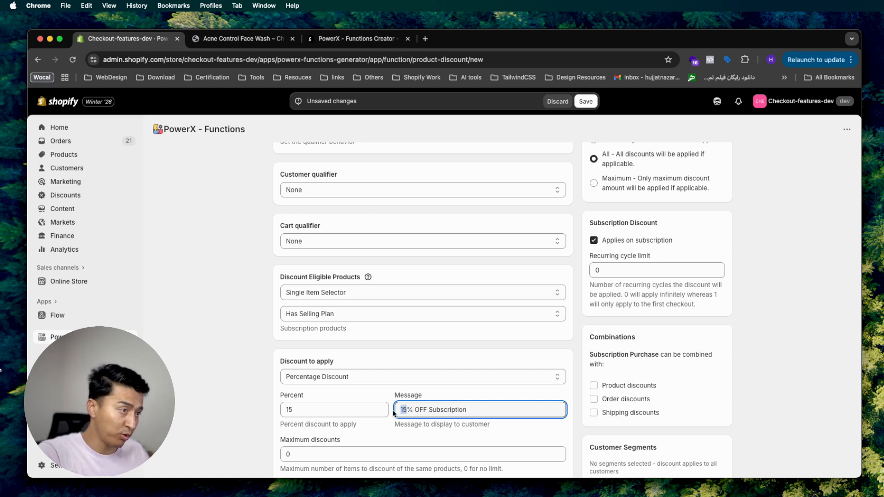
type("20")
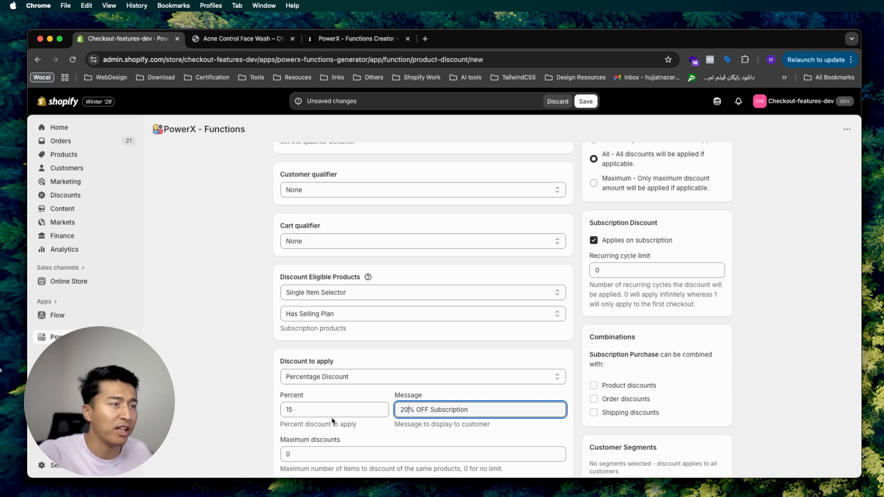
Step: Check the subscribe-and-save discount on the Acne Control Face Wash store page and return to the function
left_click_drag(318, 412, 278, 413)
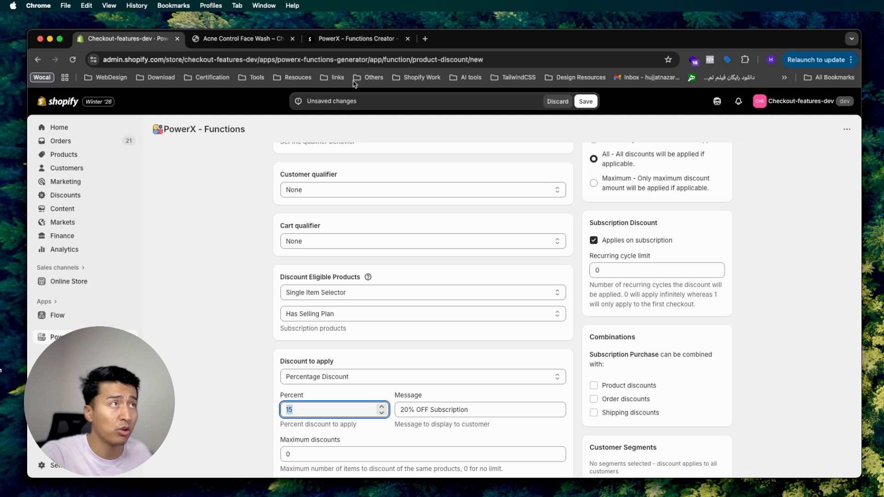
left_click(244, 39)
left_click_drag(656, 270, 694, 270)
double_click(667, 269)
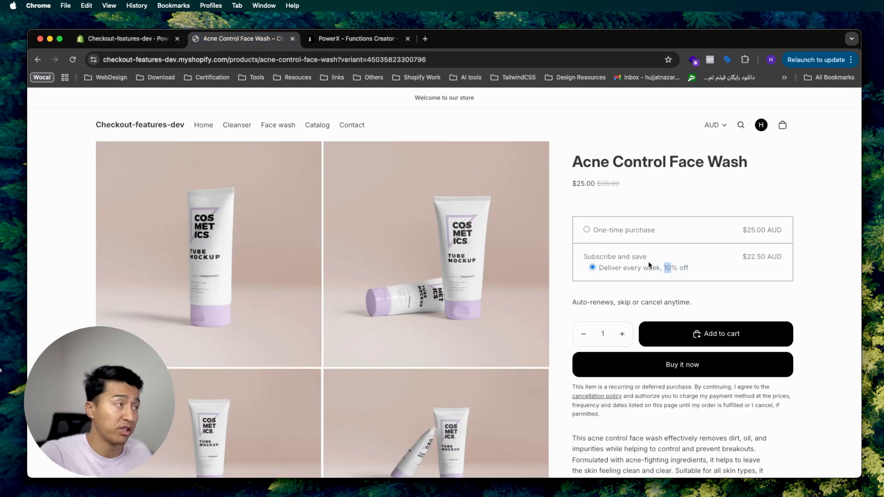
left_click(650, 264)
left_click(113, 40)
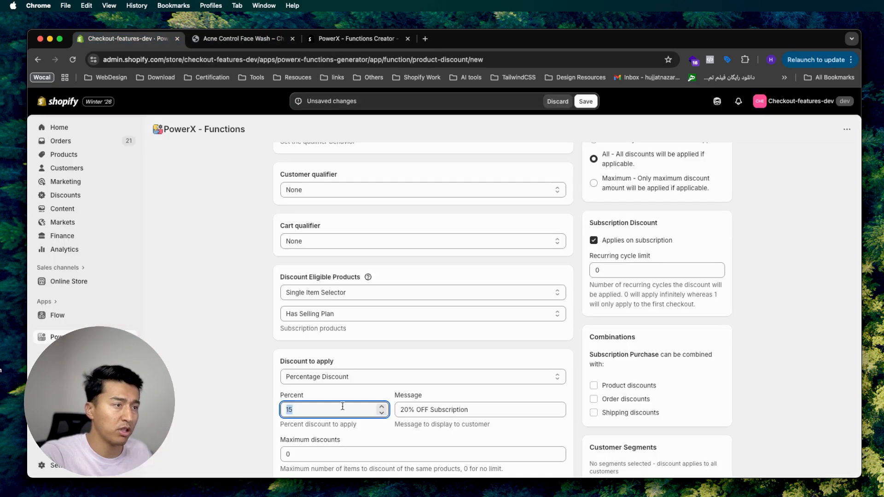
Step: Set the Subscription Purchase campaign's discount to 10 percent
left_click_drag(327, 411, 273, 411)
type("10")
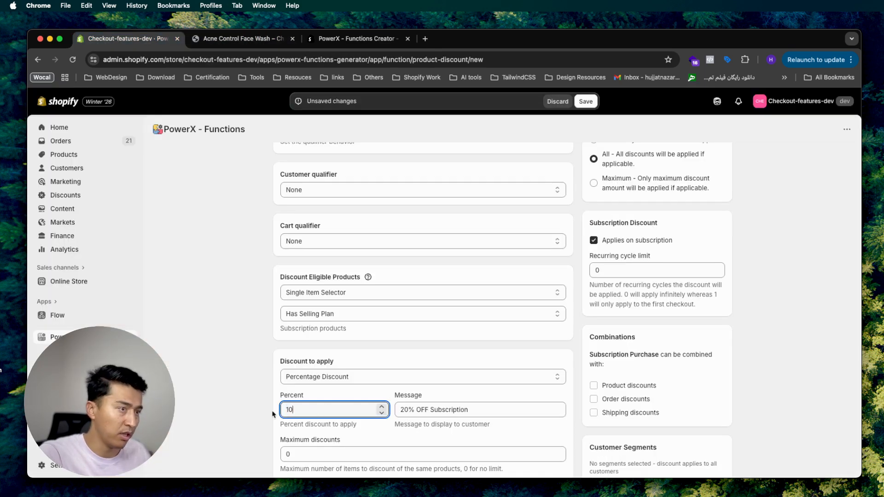
left_click(245, 416)
left_click_drag(481, 407, 396, 409)
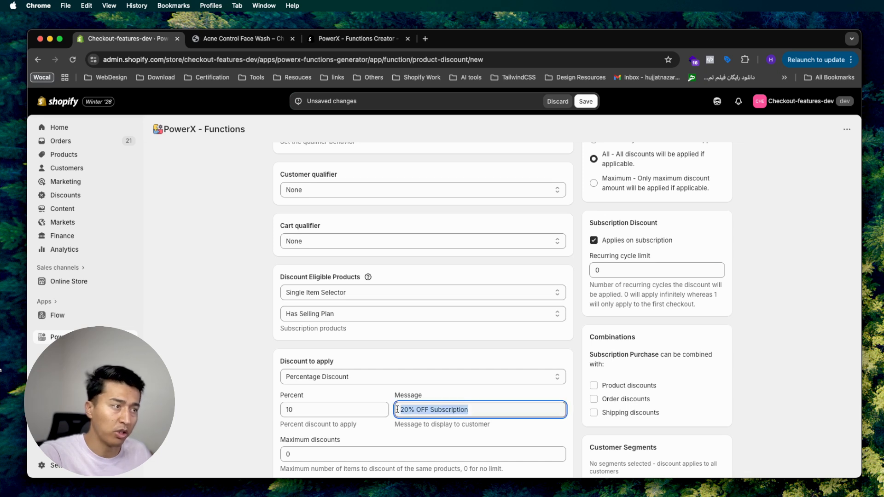
left_click(317, 411)
left_click(234, 416)
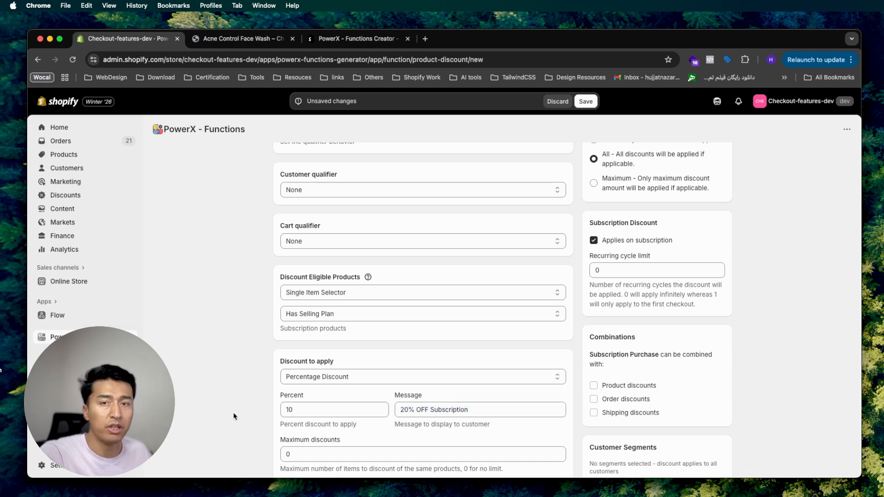
Step: Save the product discount function and switch to the Acne Control Face Wash store page
scroll(637, 317, "up", 5)
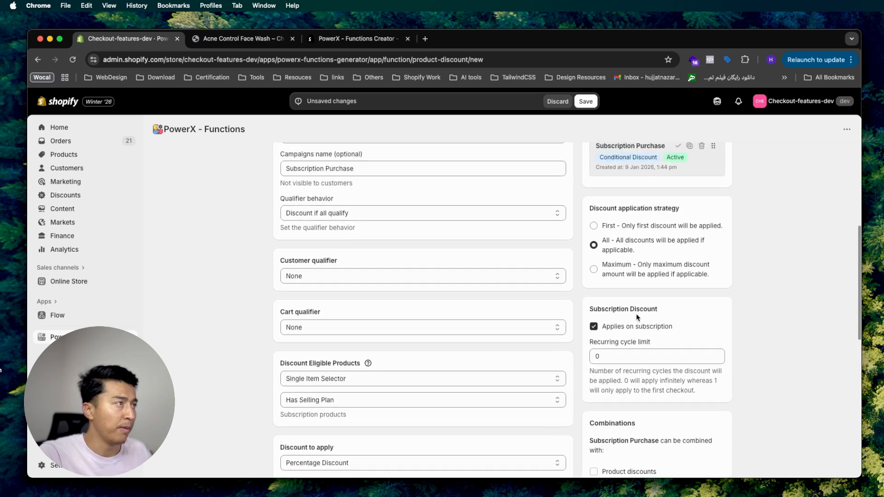
left_click(586, 102)
scroll(751, 248, "up", 3)
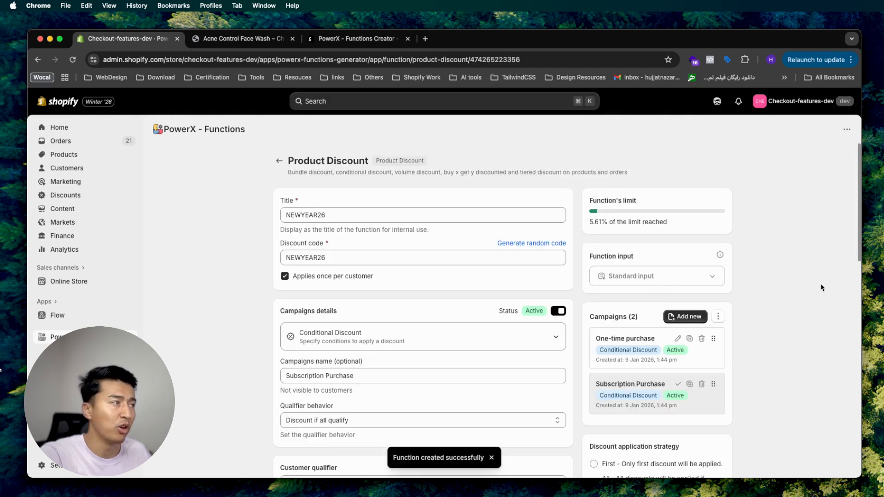
left_click(252, 41)
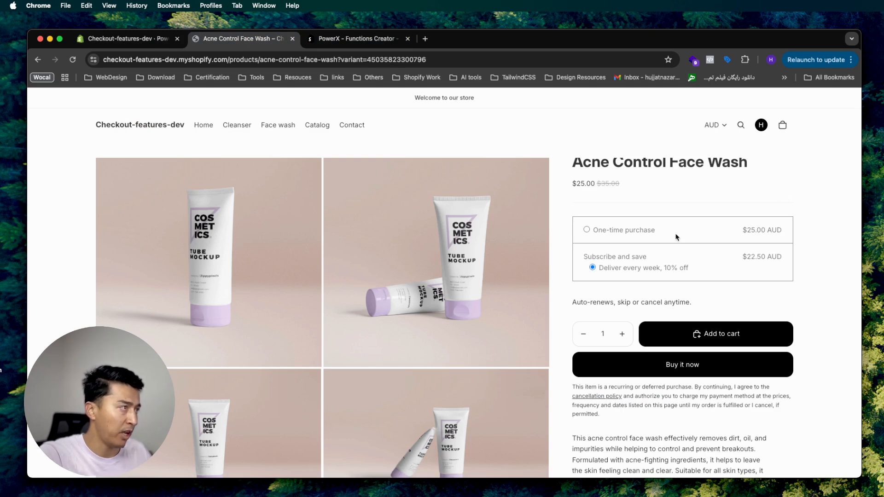
Step: Add the Acne Control Face Wash to the cart as a one-time purchase and open the cart
left_click(631, 233)
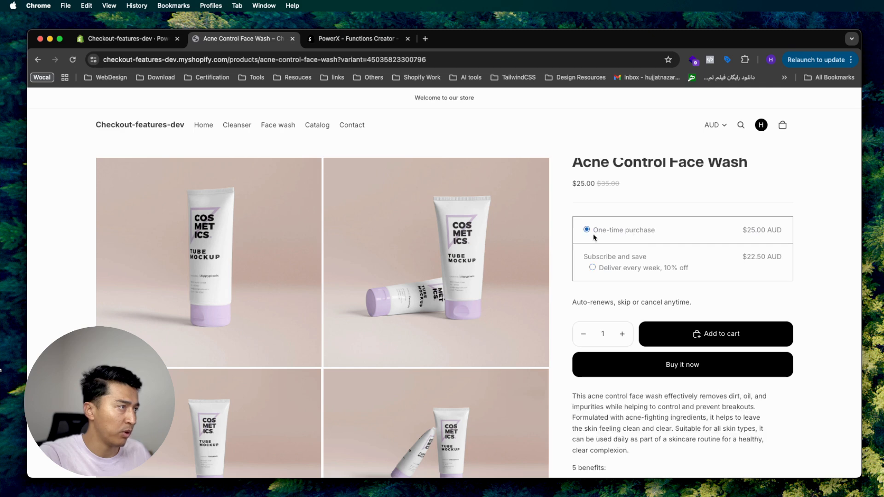
left_click(722, 332)
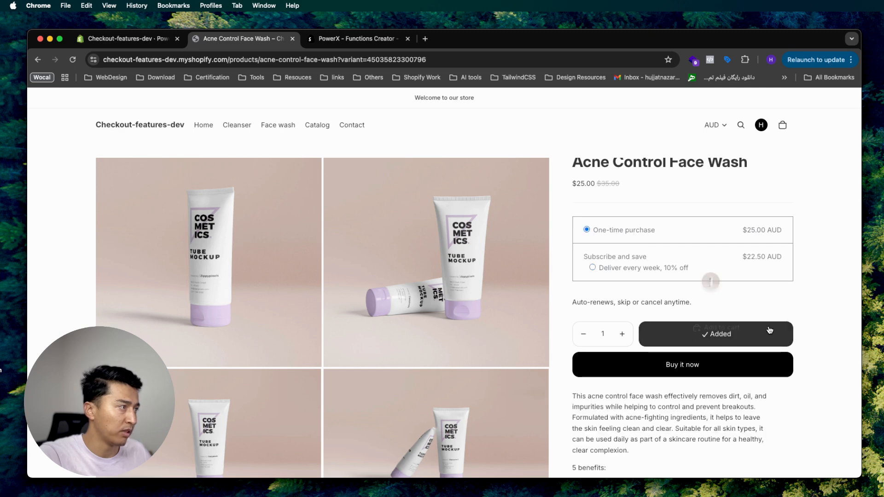
left_click(782, 126)
Step: Apply the discount code NEWYEAR26 to the cart
left_click(709, 371)
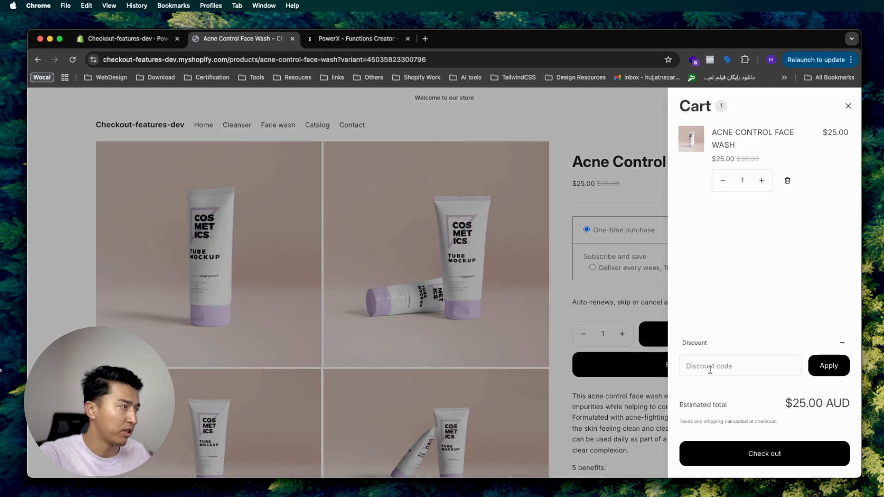
left_click(710, 367)
type("NEWYEAR26")
left_click(824, 367)
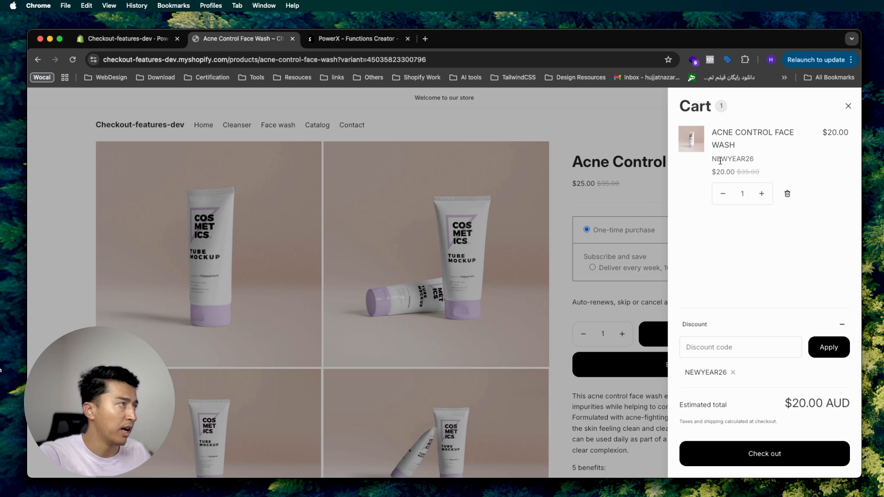
Step: Compare the discount label and price on the cart item with the customer message and discount code in the PowerX function
mouse_move(720, 161)
left_mouse_down()
mouse_move(759, 162)
mouse_move(711, 160)
left_mouse_up()
double_click(701, 371)
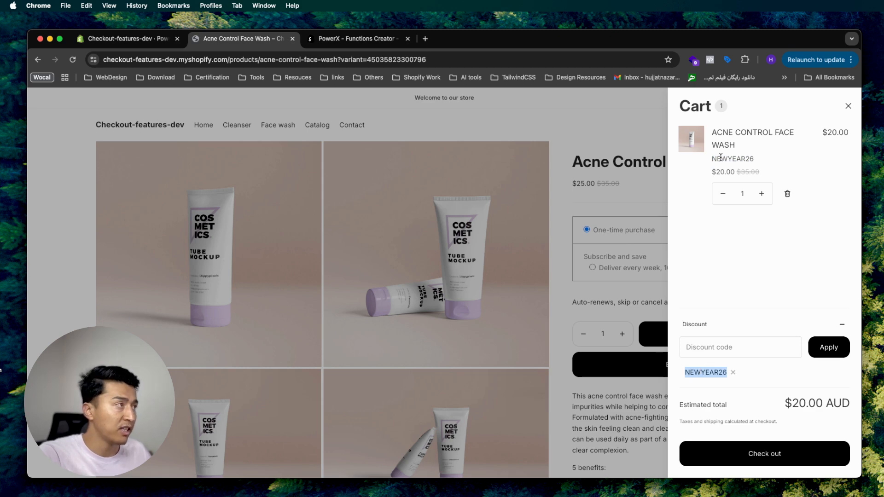
left_click_drag(720, 158, 768, 163)
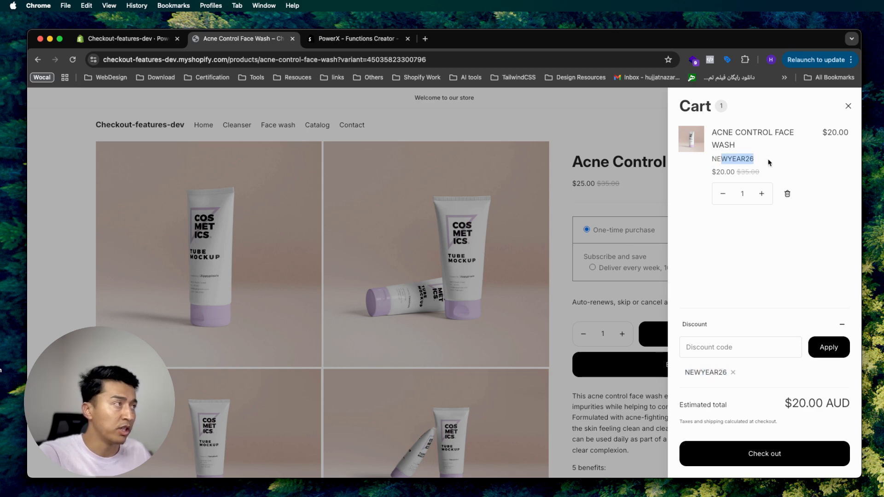
left_click(152, 40)
scroll(375, 356, "down", 10)
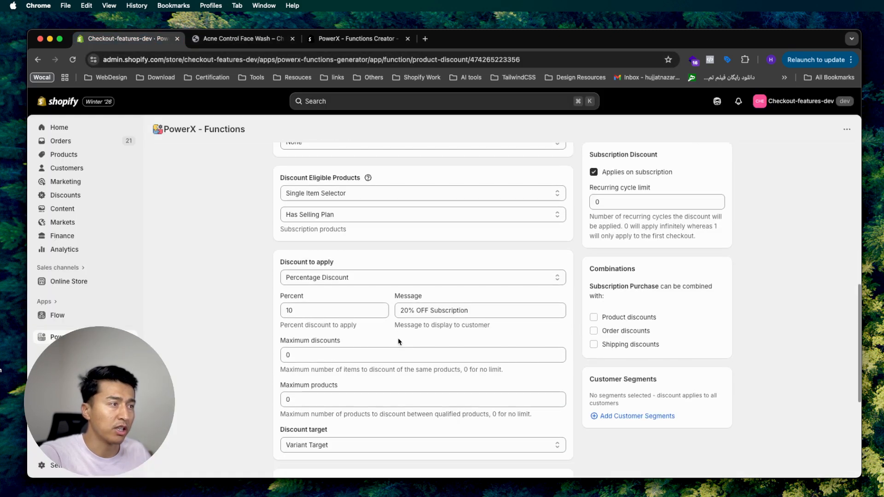
left_click_drag(409, 311, 475, 311)
scroll(474, 310, "up", 10)
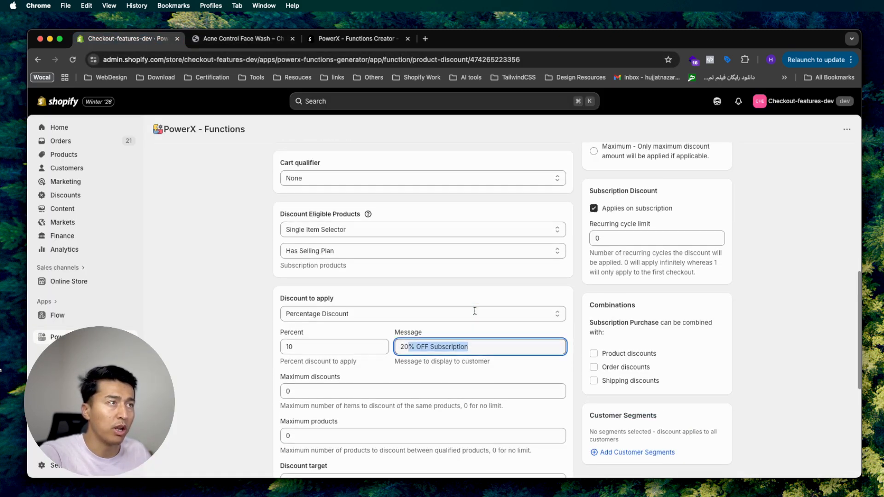
double_click(314, 257)
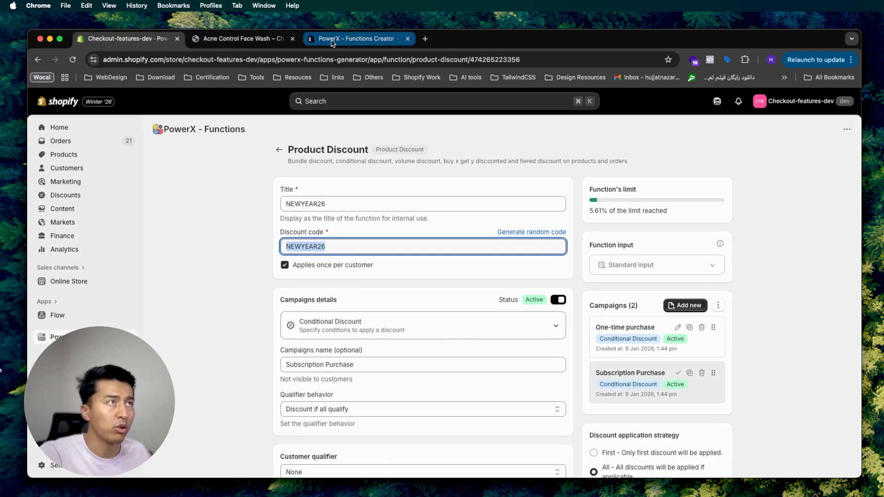
left_click(240, 39)
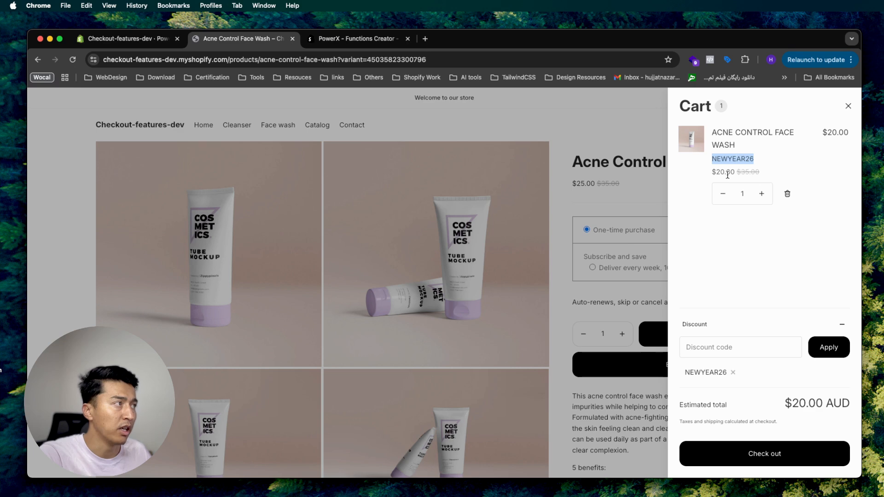
left_click_drag(720, 172, 767, 177)
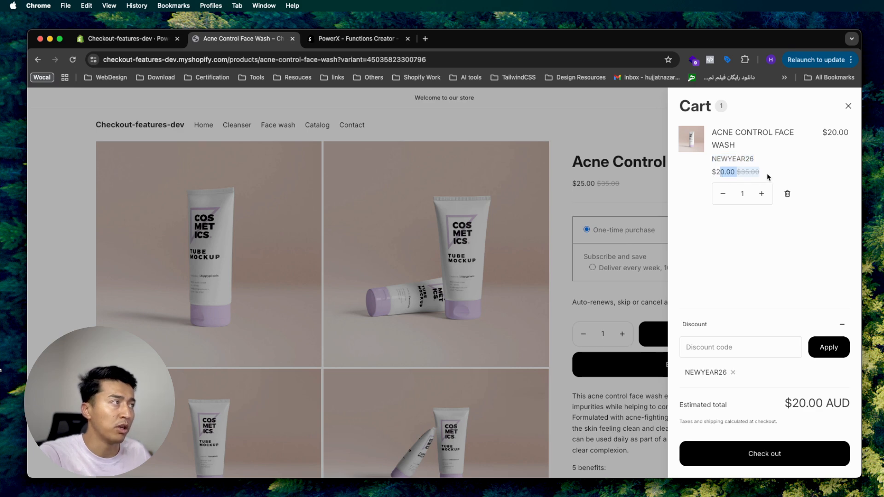
Step: Add the Acne Control Face Wash to the cart with the weekly subscription and reopen the cart
left_click(665, 194)
left_click(617, 268)
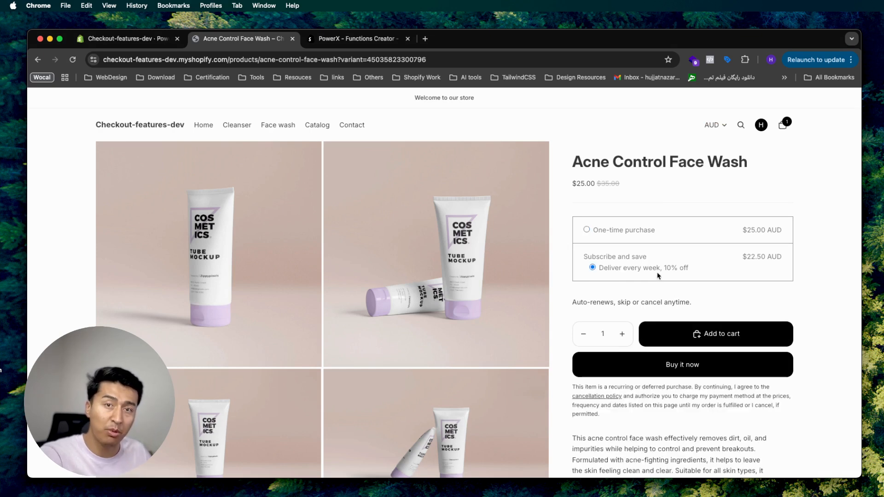
left_click(734, 333)
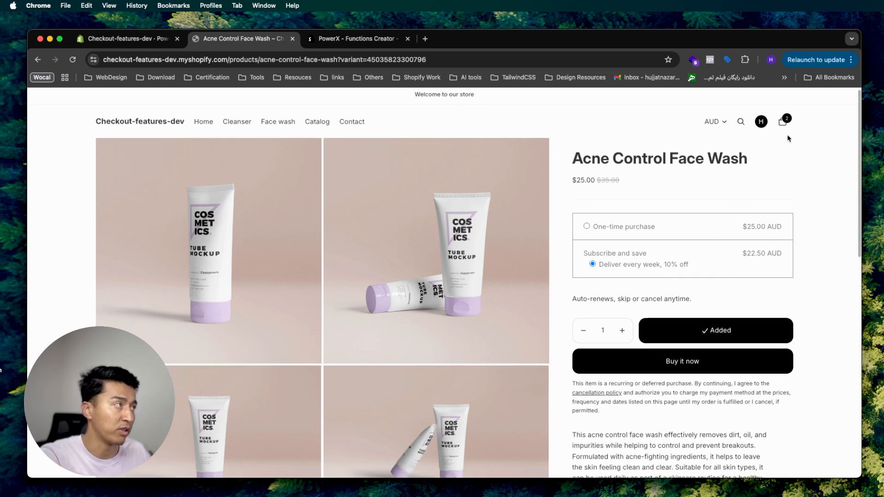
left_click(782, 121)
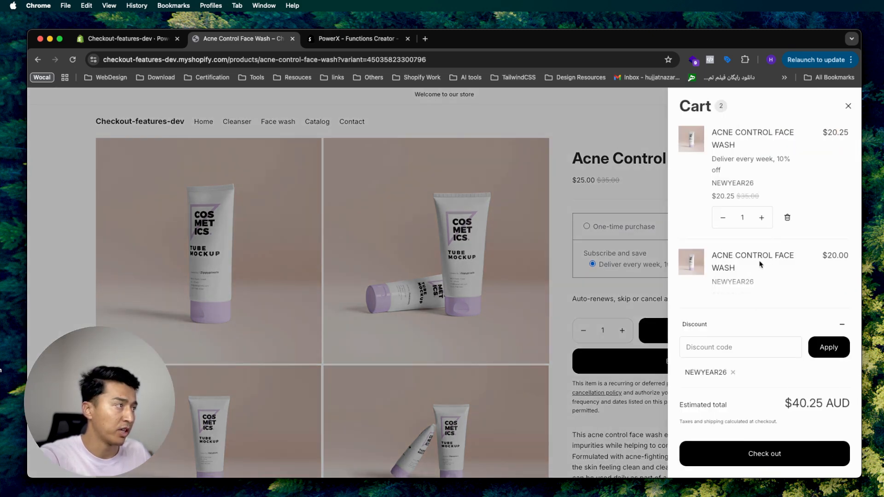
Step: Examine the discounted prices of the subscription and one-time items in the cart, including the subscription's own plan discount
left_click_drag(719, 159, 765, 201)
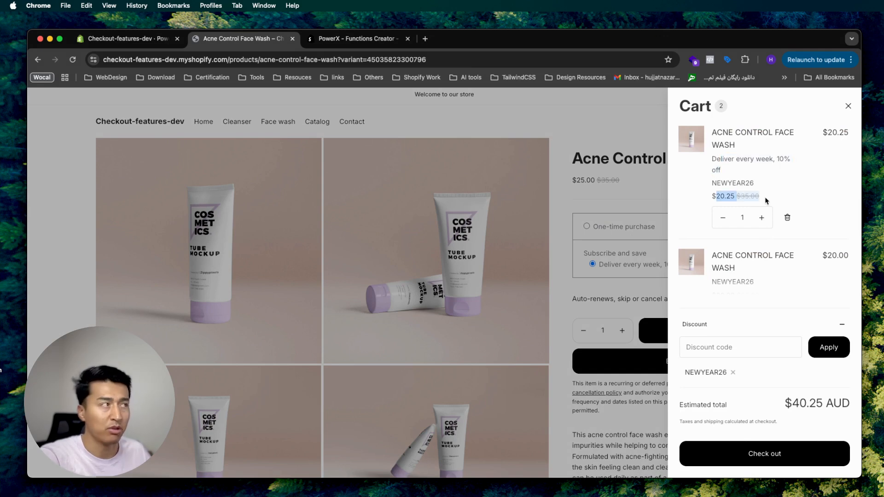
scroll(755, 258, "down", 2)
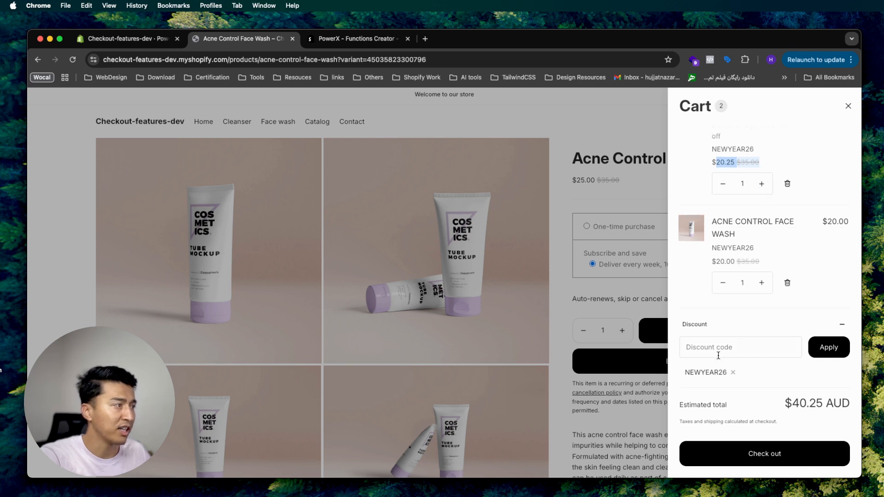
scroll(745, 275, "up", 1)
scroll(746, 274, "down", 1)
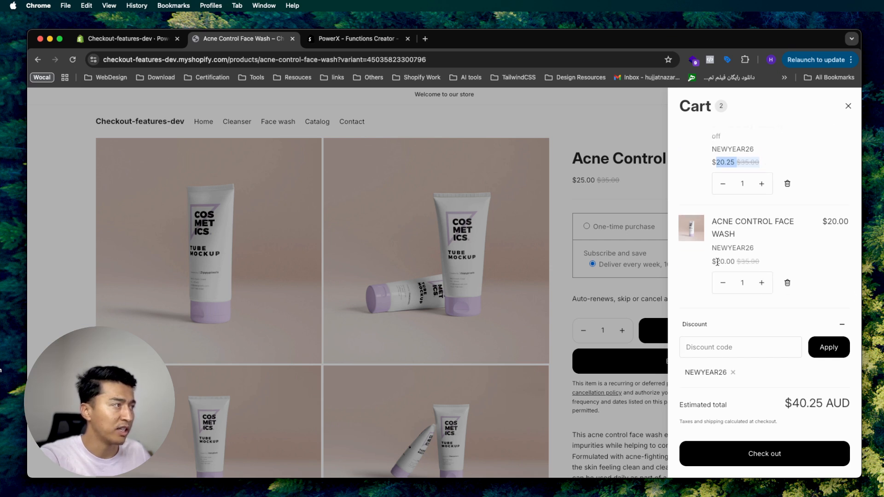
left_click_drag(716, 261, 760, 262)
scroll(755, 244, "up", 3)
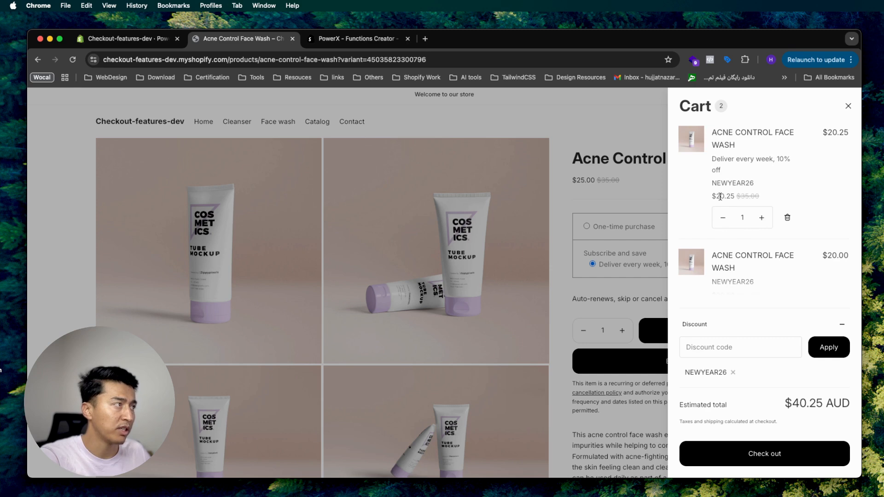
left_click_drag(721, 196, 767, 200)
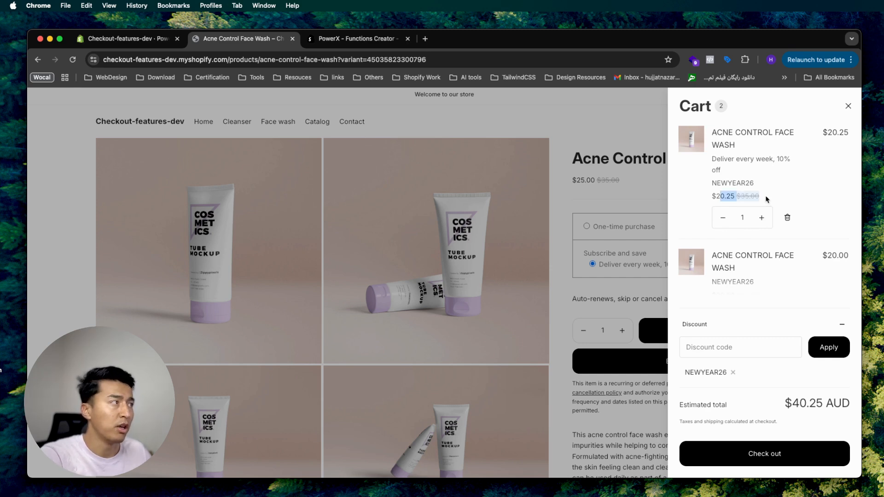
left_click_drag(772, 160, 804, 161)
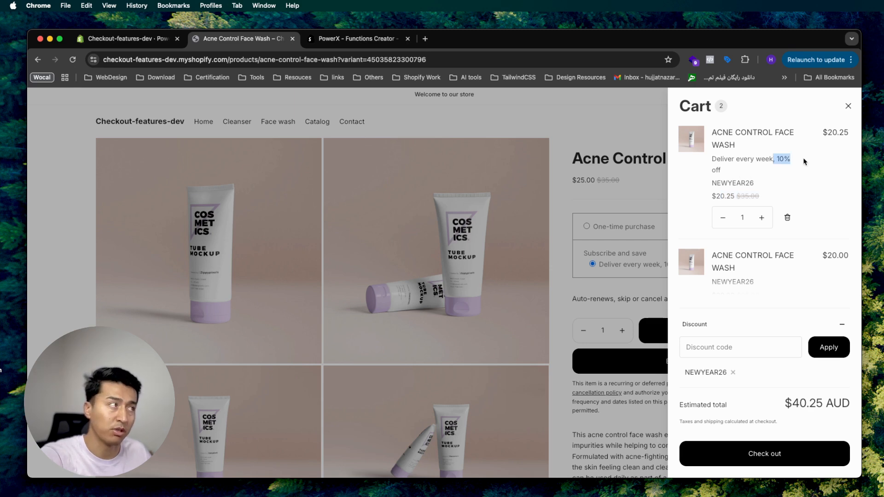
Step: Set the Subscription Purchase campaign's discount to 15 percent in the PowerX function and save it
left_click(128, 38)
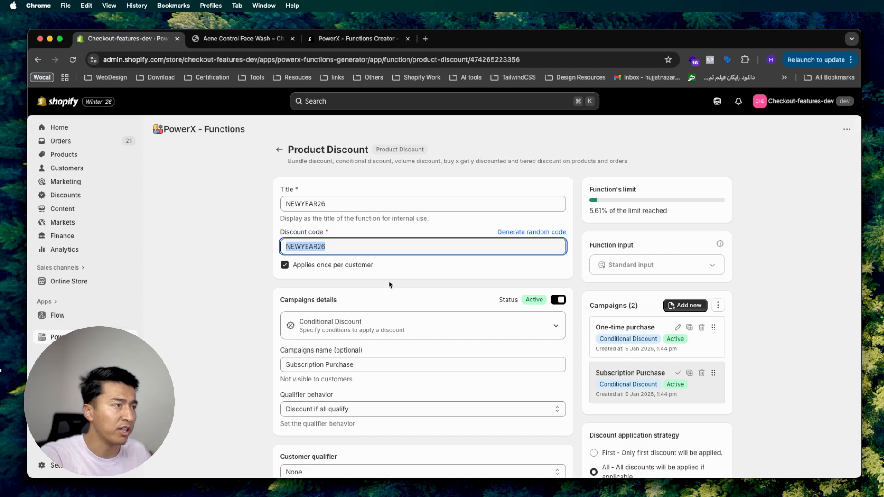
scroll(391, 284, "down", 10)
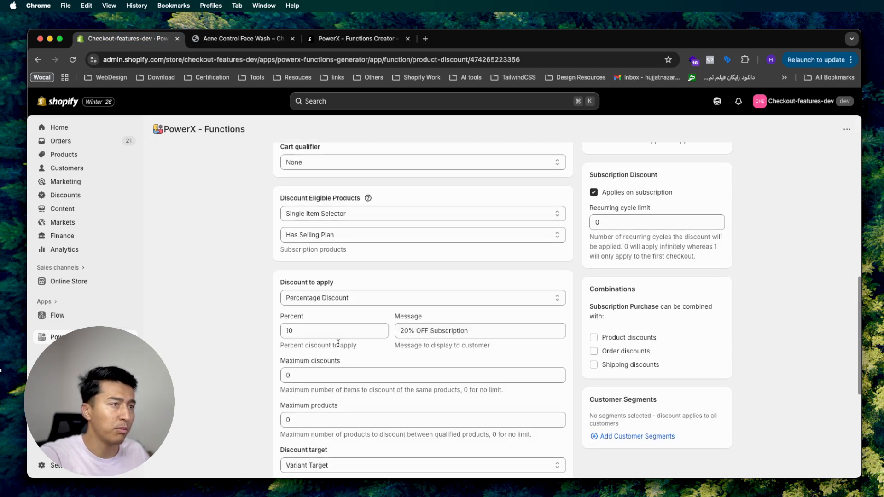
left_click_drag(322, 331, 281, 331)
type("15")
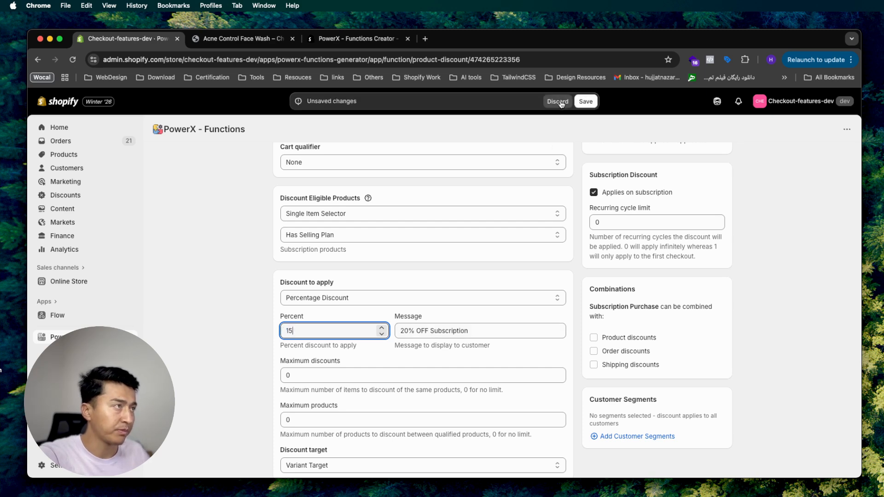
left_click(585, 101)
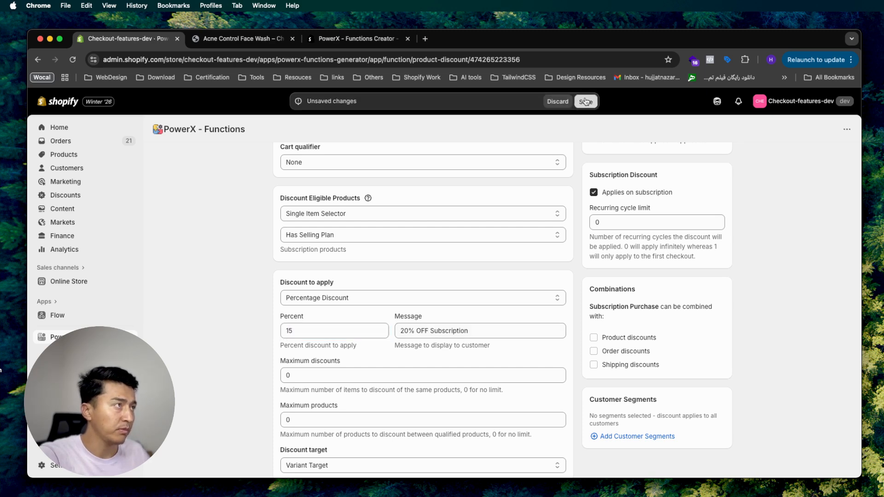
Step: Remove the weekly subscription Face Wash from the storefront cart and close the cart
left_click(244, 38)
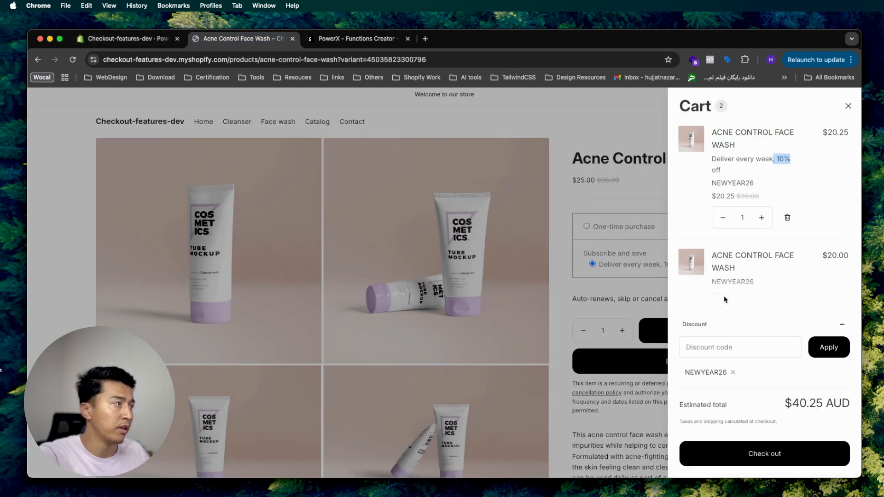
scroll(734, 264, "down", 2)
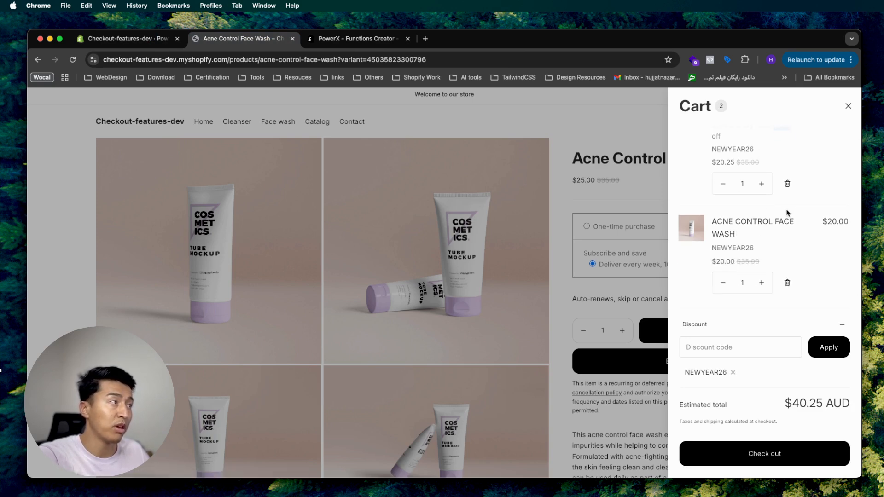
left_click(788, 185)
left_click(623, 205)
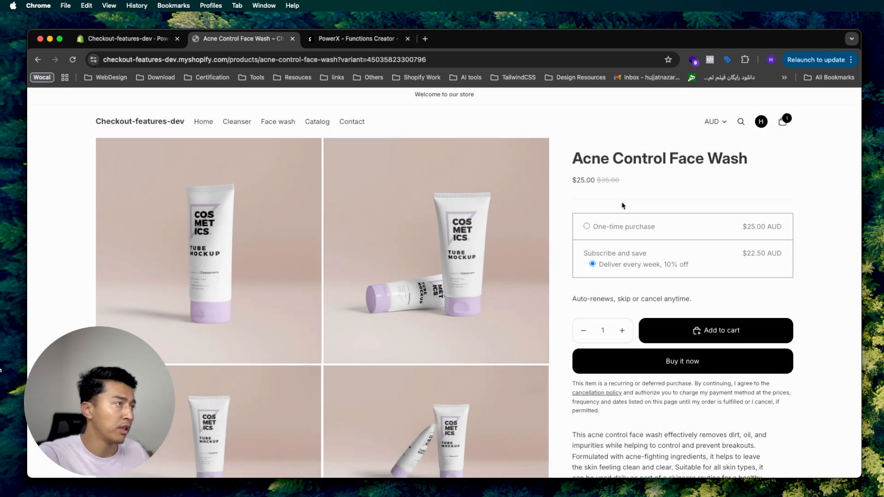
Step: Add the weekly subscription Face Wash to the cart again and check its price with the NEWYEAR26 code
left_click(698, 325)
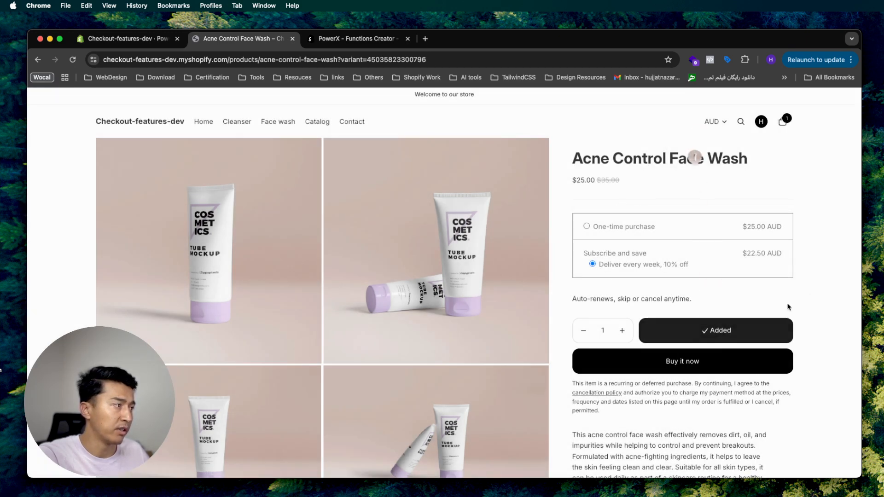
left_click(782, 122)
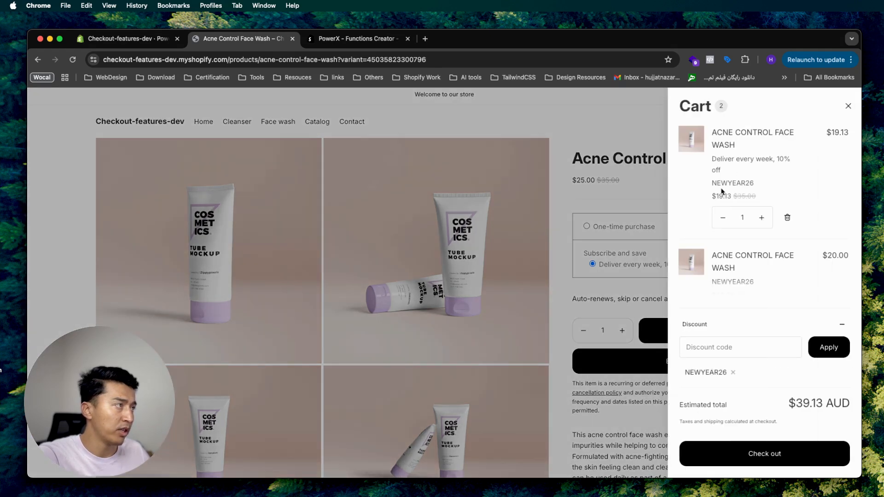
left_click_drag(713, 195, 764, 201)
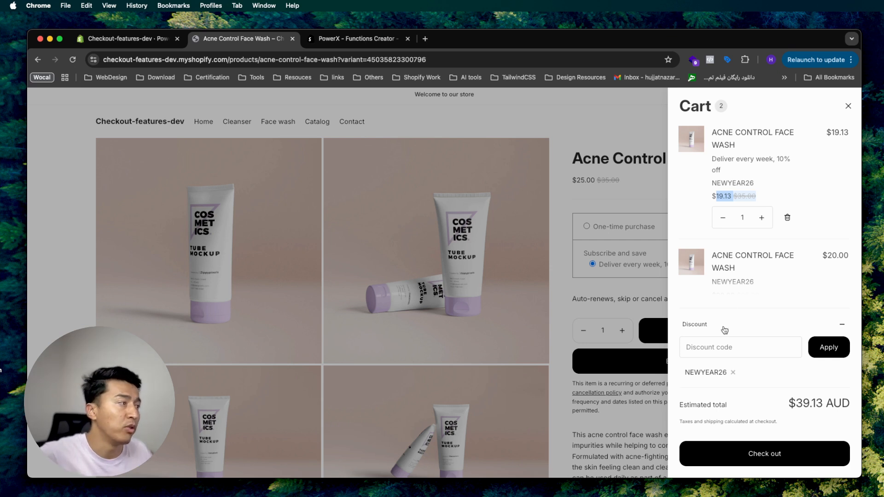
left_click_drag(693, 374, 717, 374)
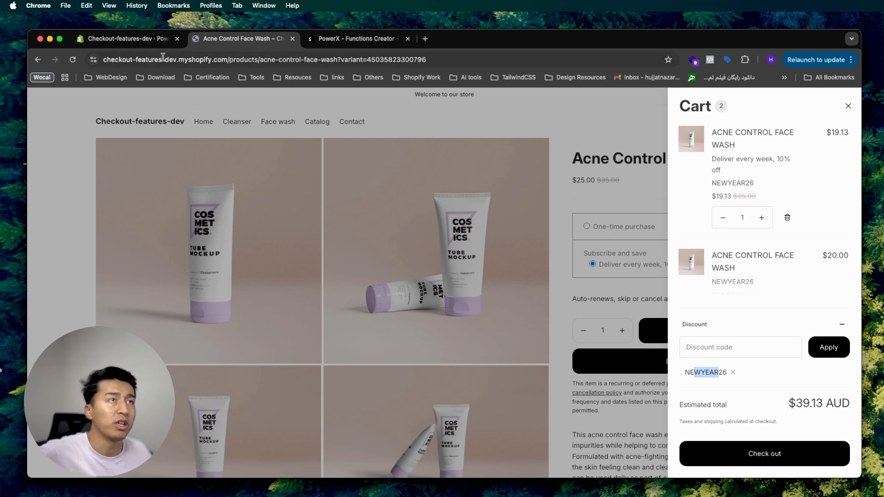
Step: Leave the NEWYEAR26 function in PowerX and start a new Product Discount function
left_click(123, 39)
scroll(431, 302, "up", 10)
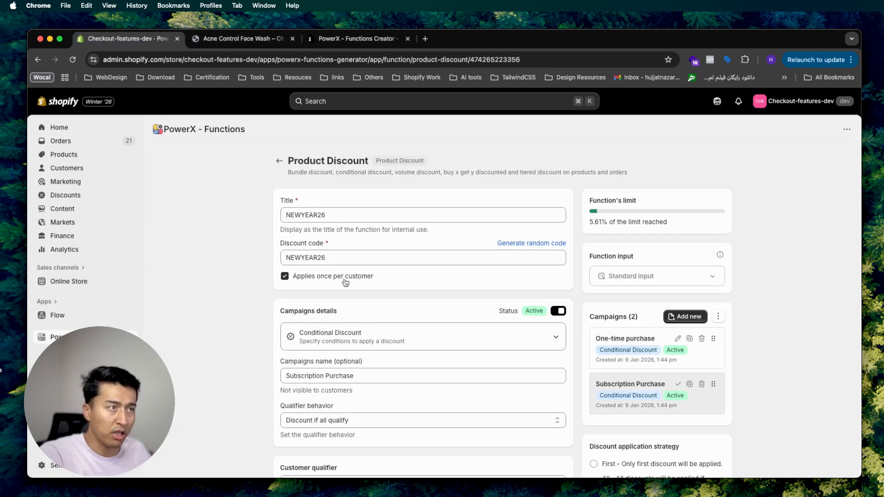
left_click(279, 162)
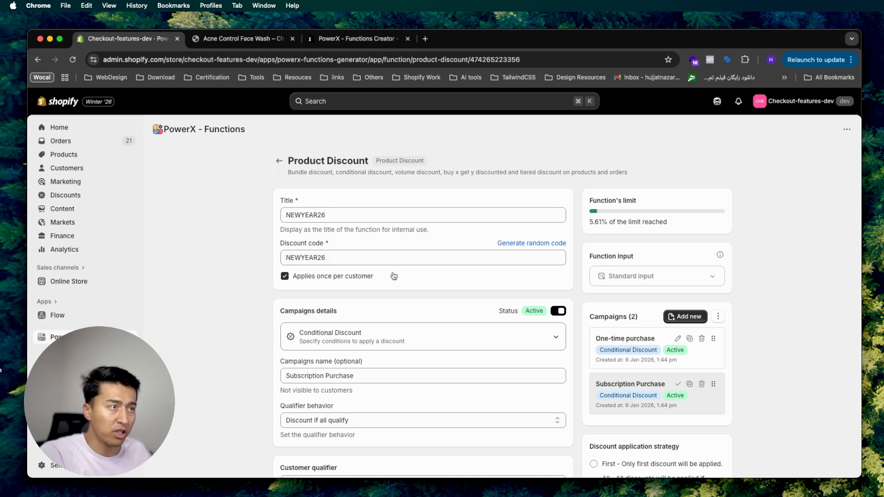
scroll(519, 338, "down", 5)
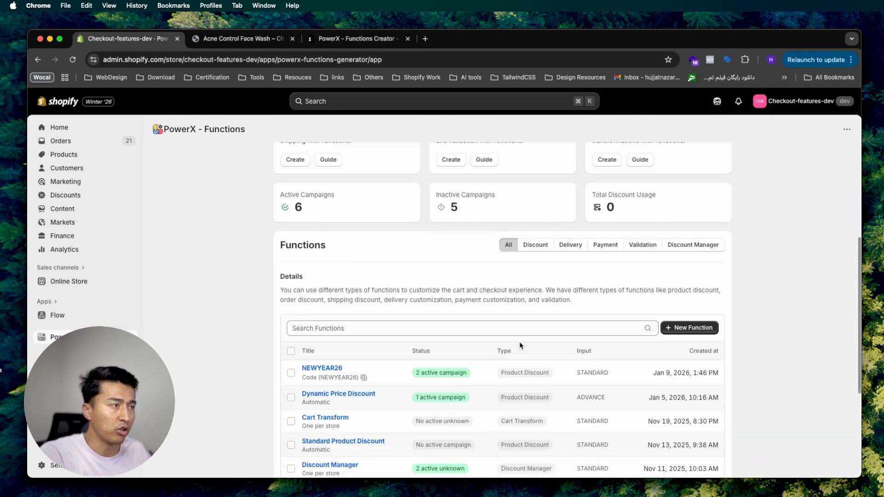
left_click(683, 305)
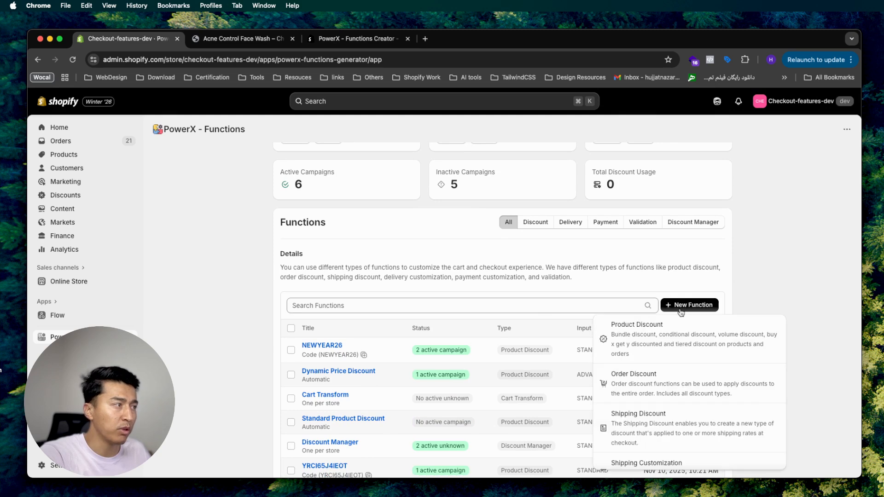
left_click(666, 346)
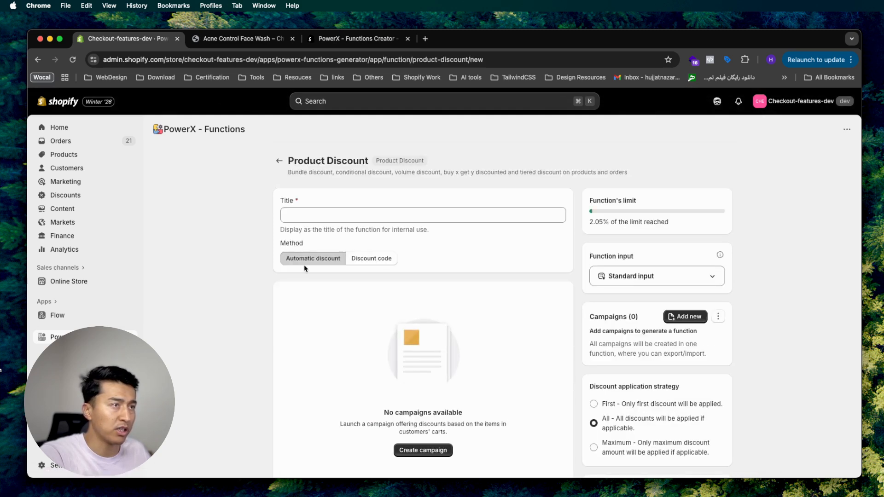
Step: Compare the Discount code and Automatic discount methods of the new function, and return to the storefront cart
scroll(497, 274, "down", 1)
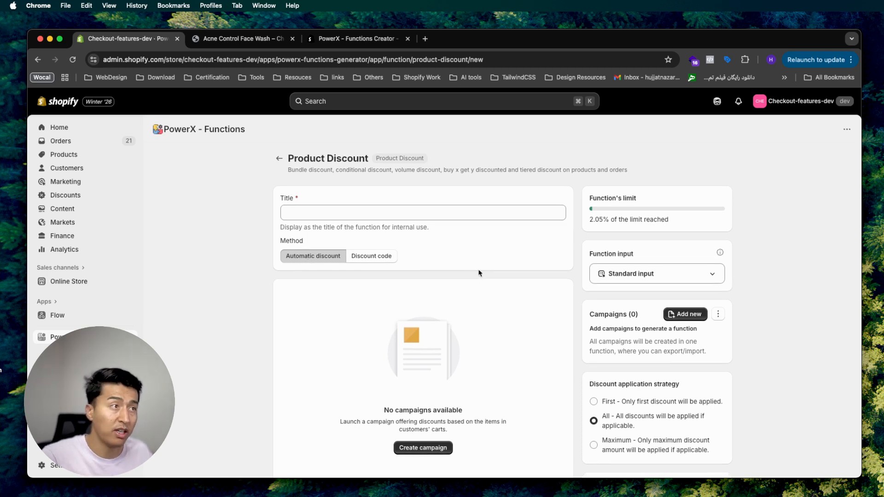
left_click(374, 256)
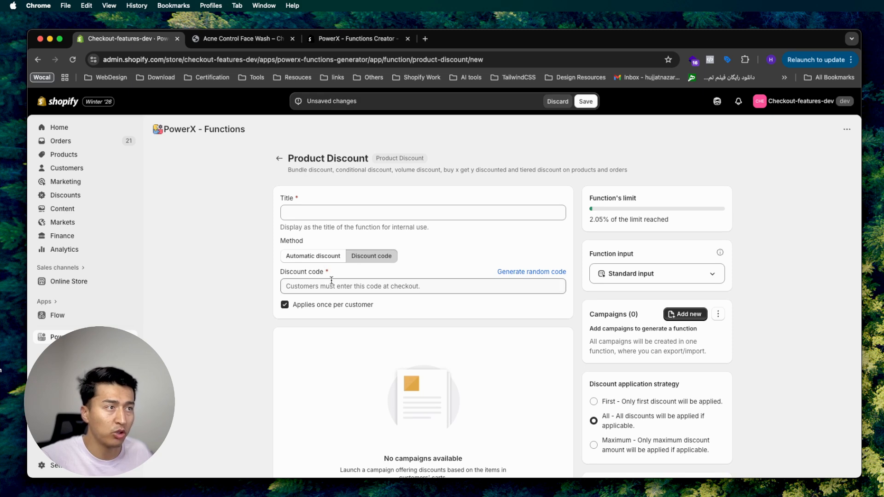
left_click(300, 258)
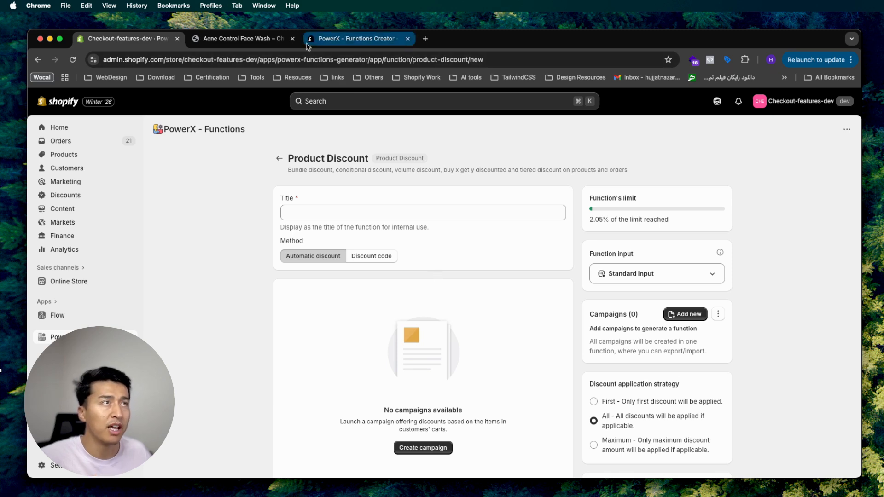
left_click(258, 39)
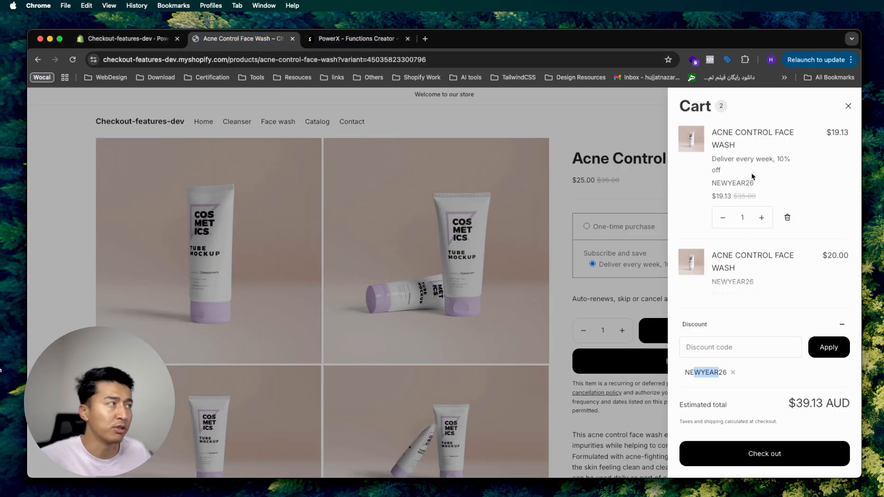